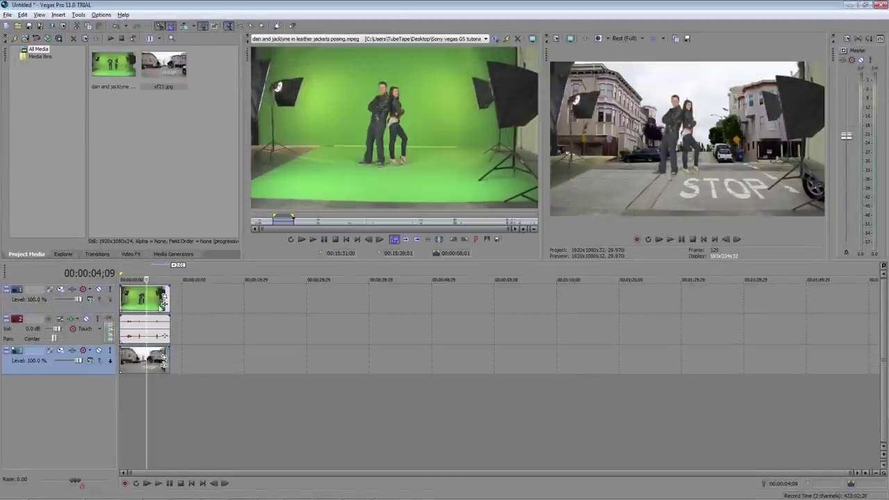
Preview the finished composite with the street photo behind the couple, enlarged and shifted right.
click(164, 295)
click(182, 357)
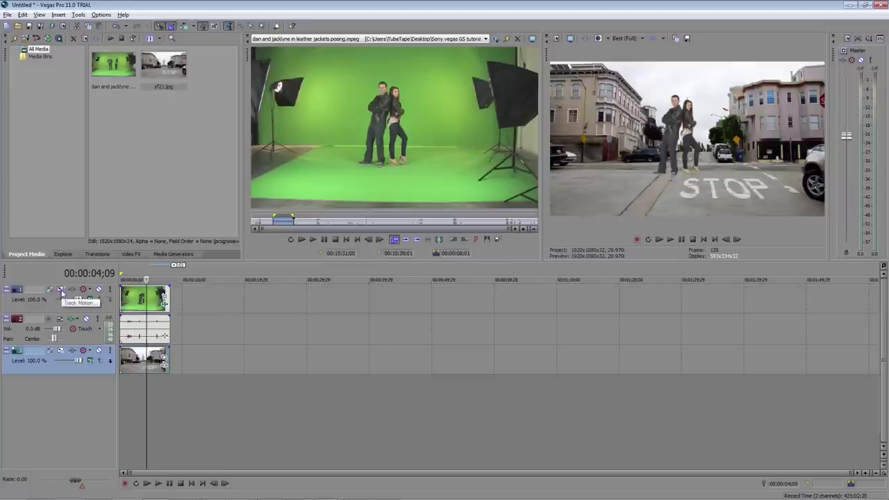
click(61, 292)
drag(389, 230, 422, 260)
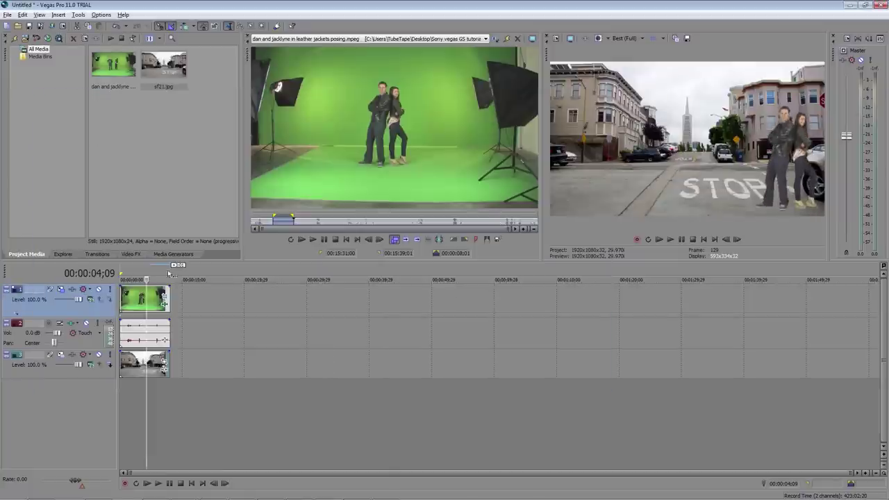
Show the S-shaped colour curve on the couple, then insert a new video track.
click(136, 253)
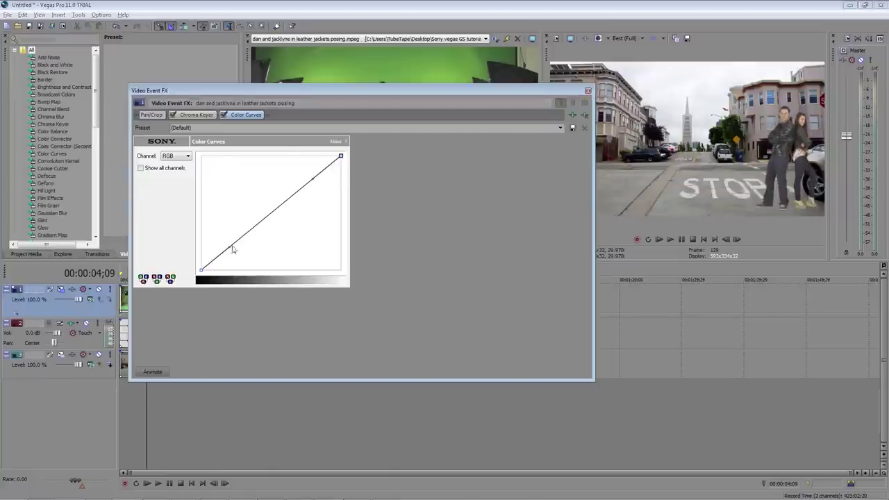
drag(233, 251, 232, 258)
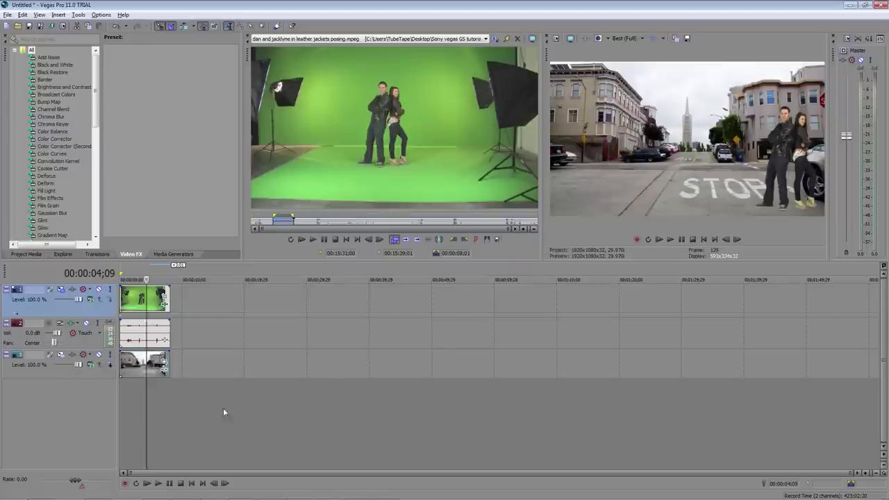
right_click(48, 415)
click(83, 432)
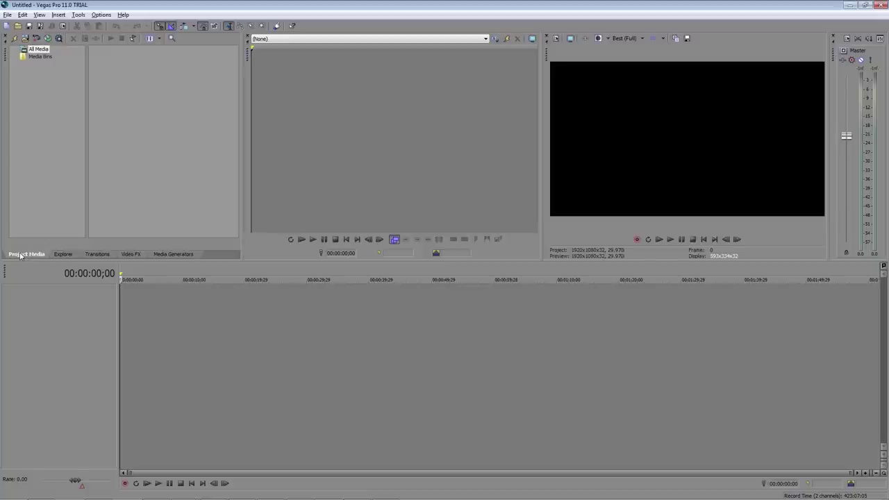
Import the couple's green-screen clip from the clips folder.
click(25, 40)
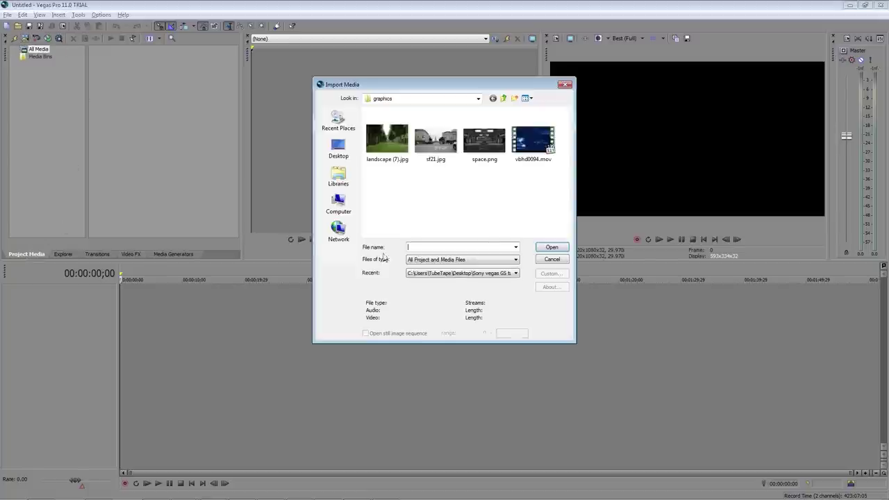
click(504, 99)
double_click(386, 123)
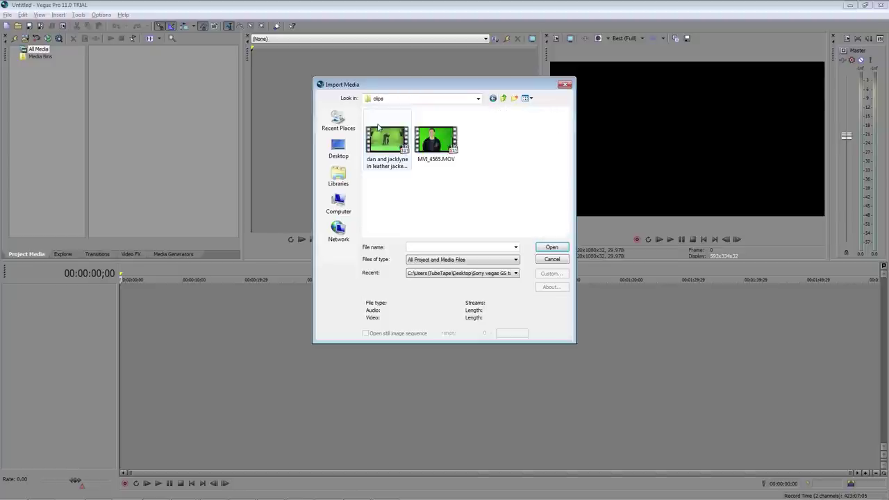
click(408, 162)
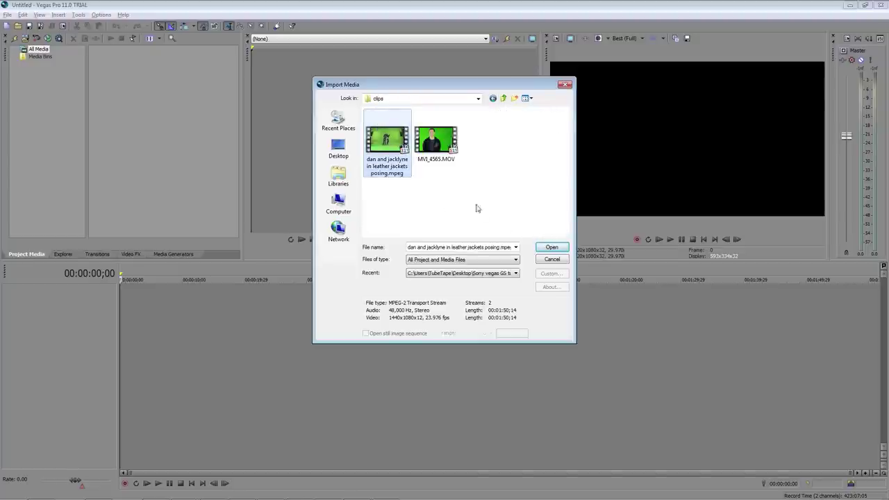
click(552, 248)
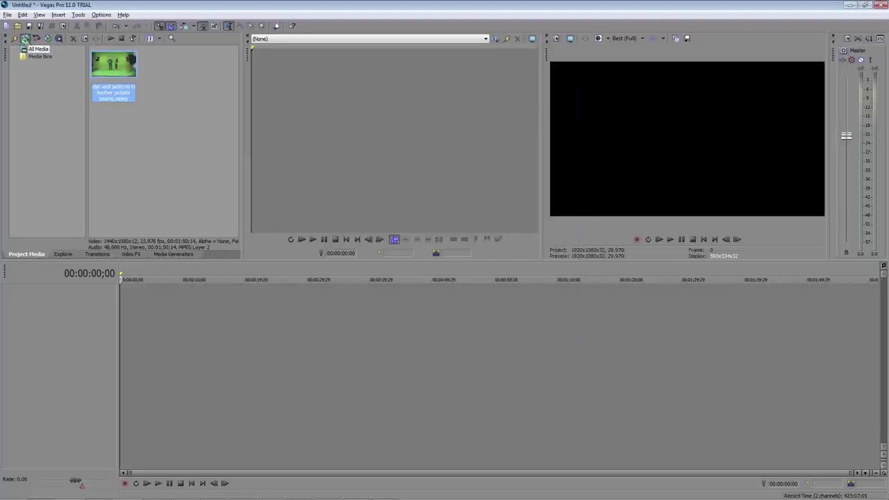
Import the sf21.jpg street photo from the graphics folder.
key(ctrl+i)
click(503, 99)
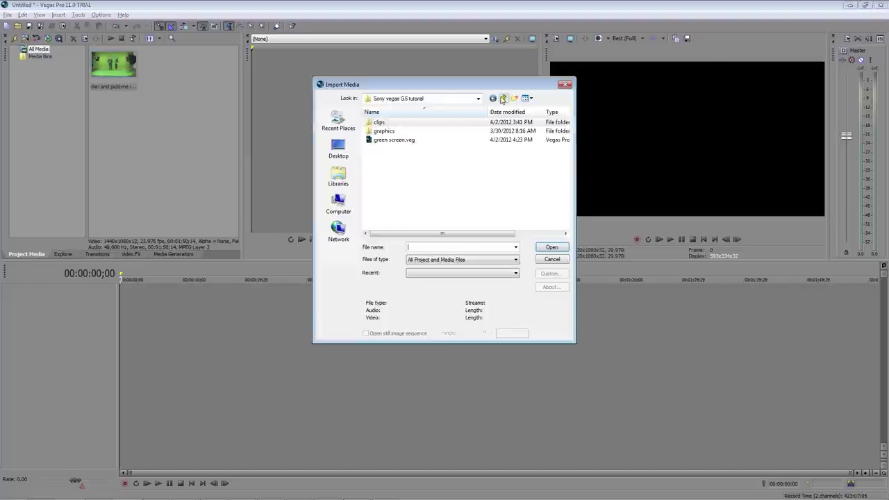
double_click(384, 131)
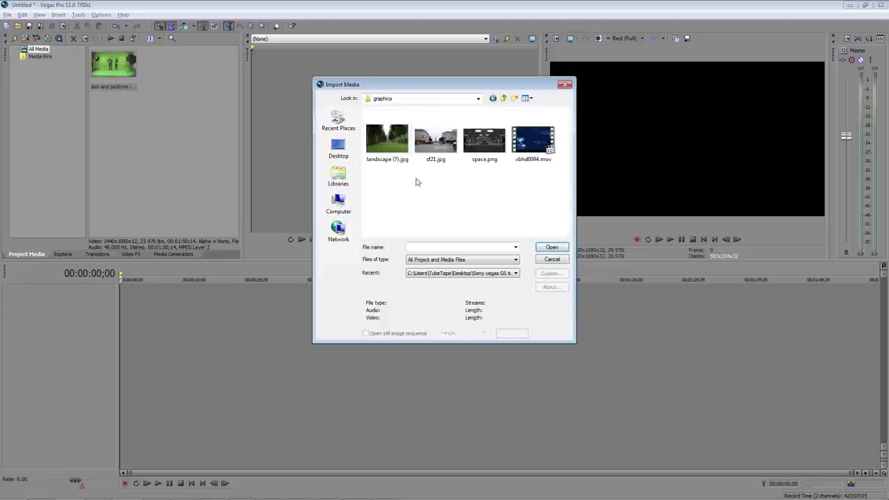
click(440, 145)
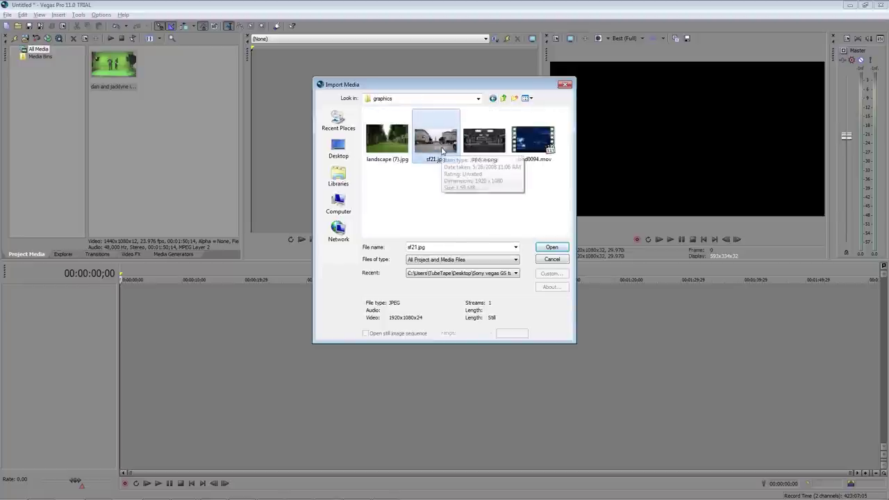
click(547, 248)
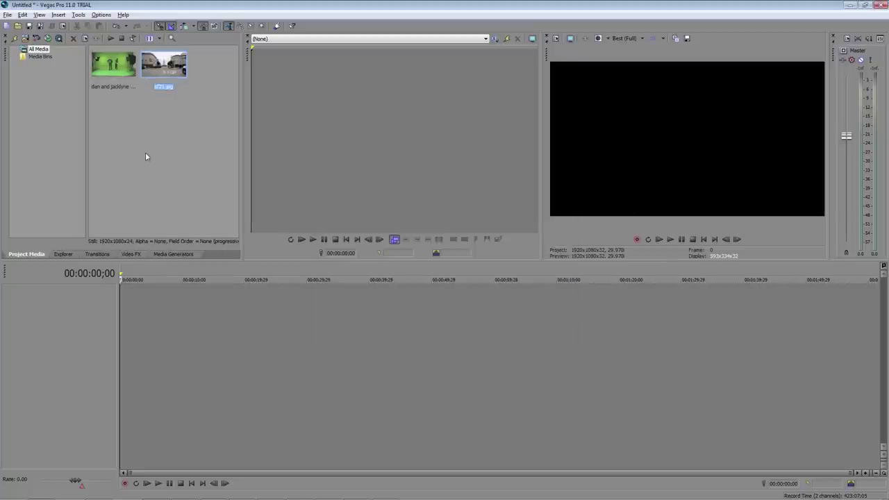
click(159, 149)
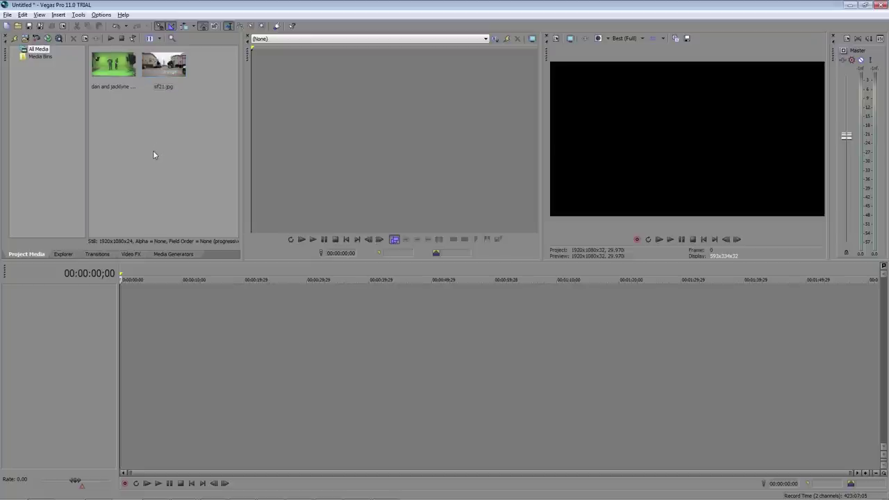
Trim the couple clip to 00:15:31;00–00:15:39;01 in the Trimmer and add it to the timeline with audio.
drag(125, 64, 344, 159)
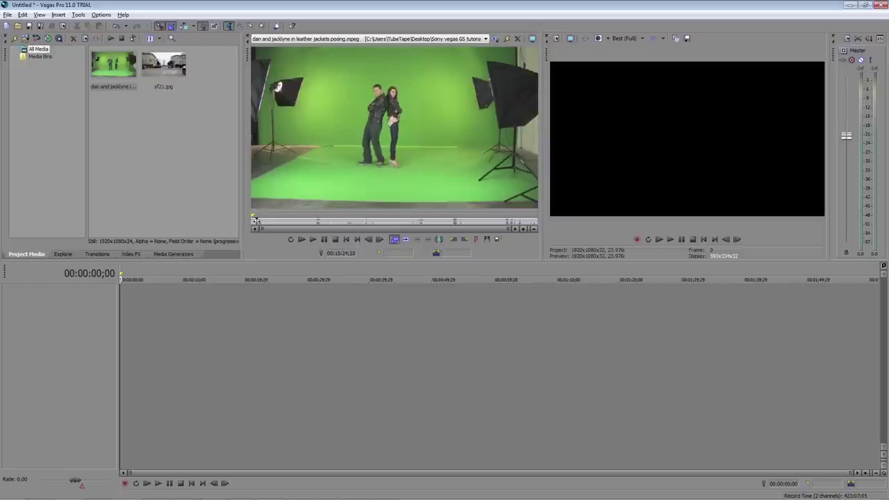
drag(256, 221, 272, 221)
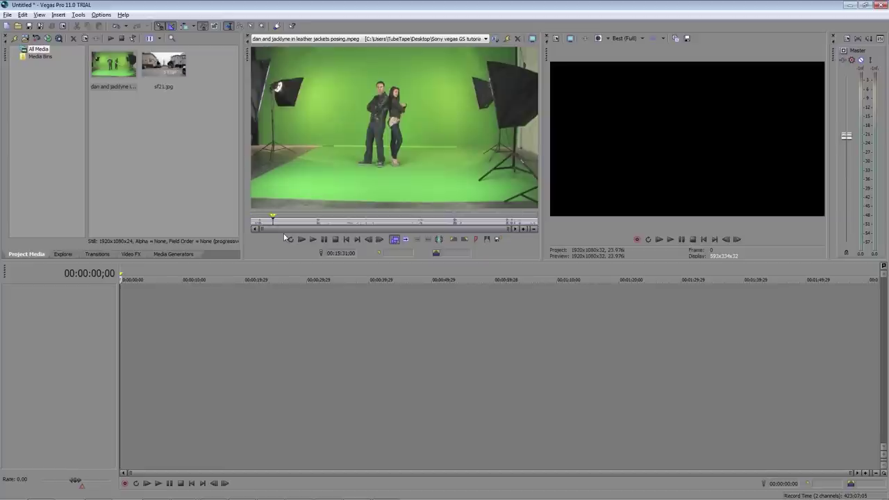
key(i)
drag(274, 221, 294, 221)
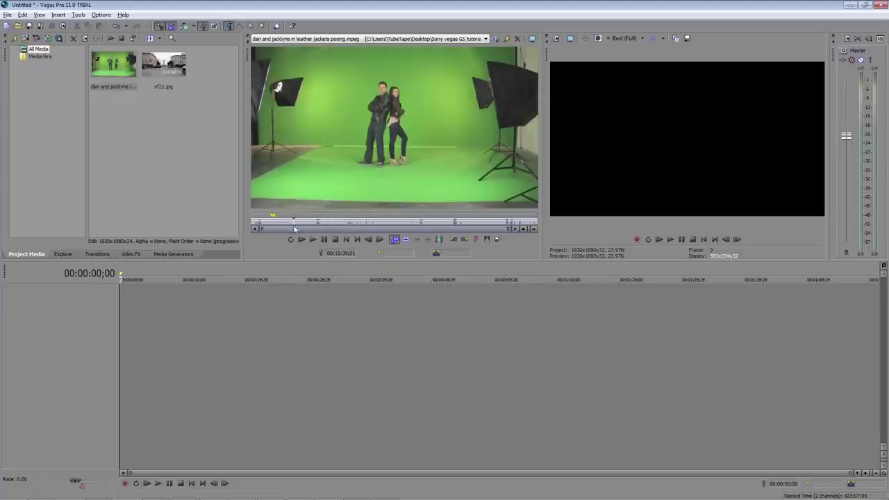
key(o)
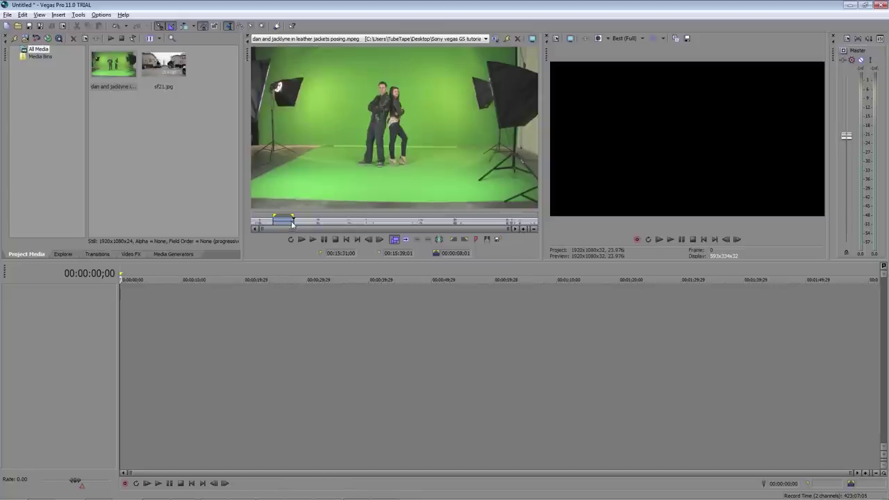
key(a)
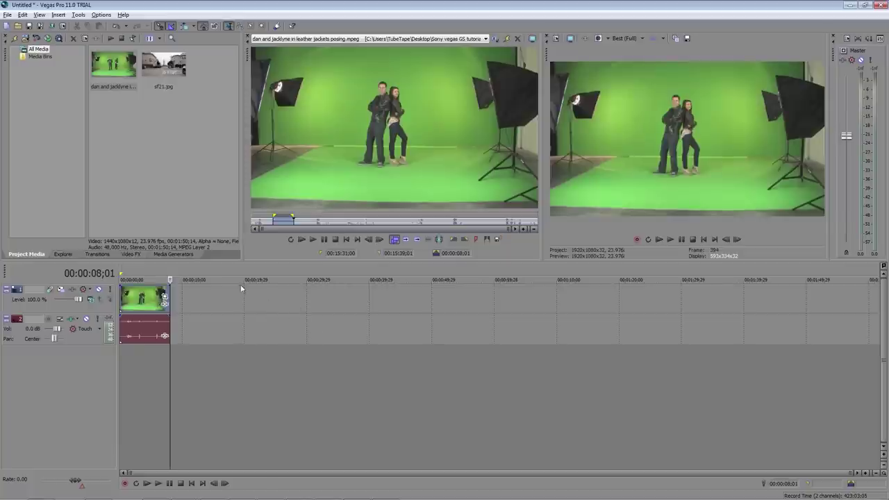
click(145, 283)
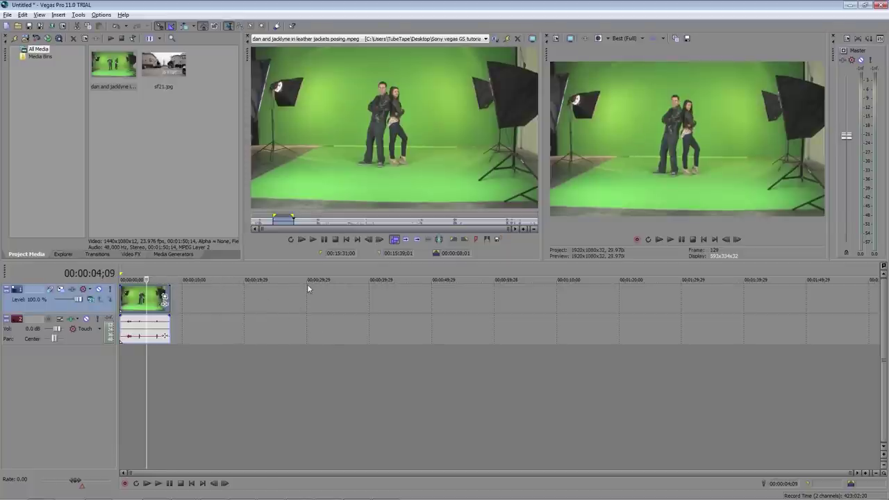
Apply Chroma Keyer to the couple clip and choose its Green Screen preset.
click(133, 254)
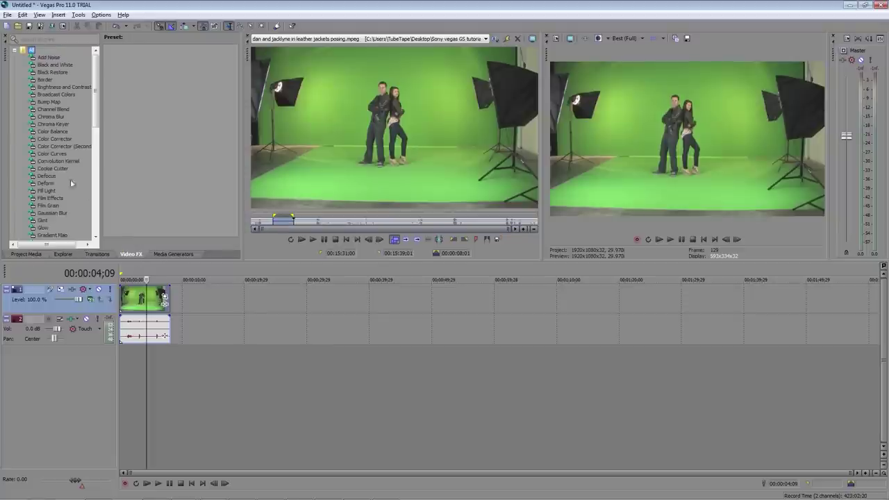
drag(33, 125, 133, 302)
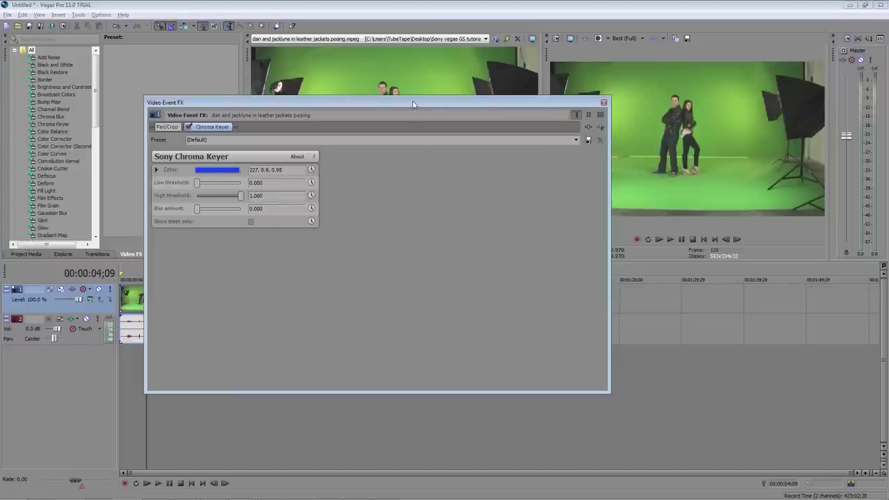
drag(413, 105, 386, 107)
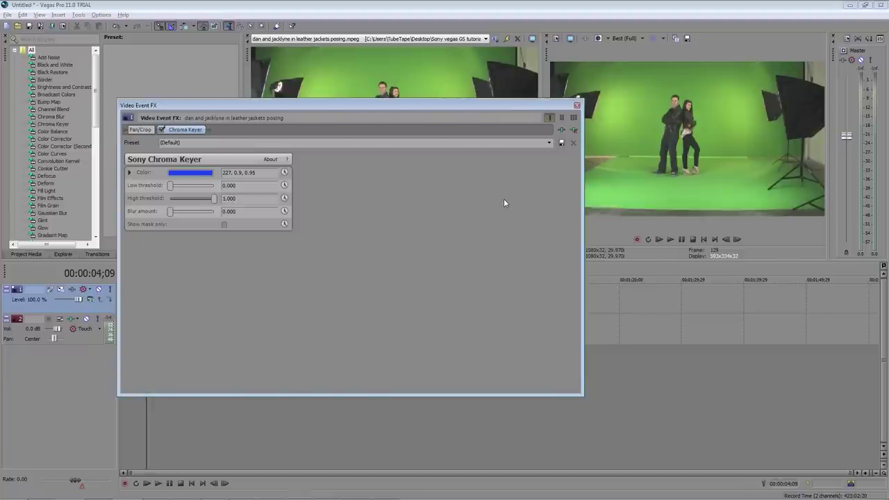
click(549, 143)
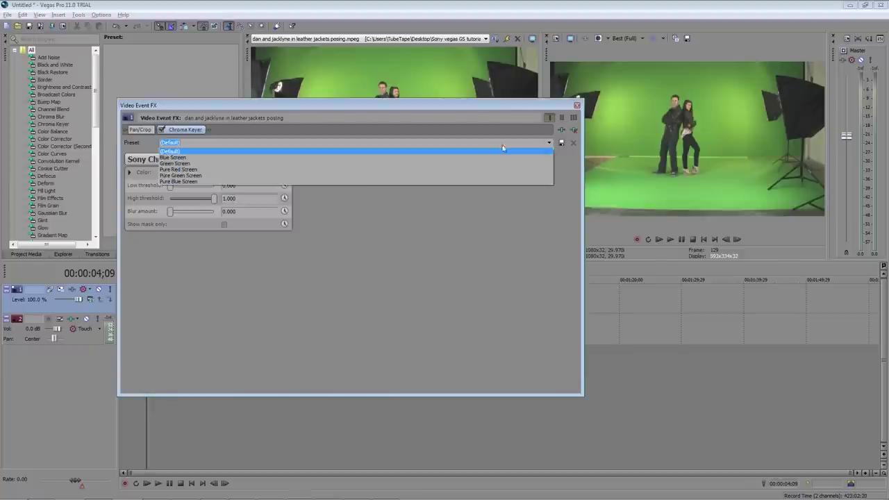
click(170, 164)
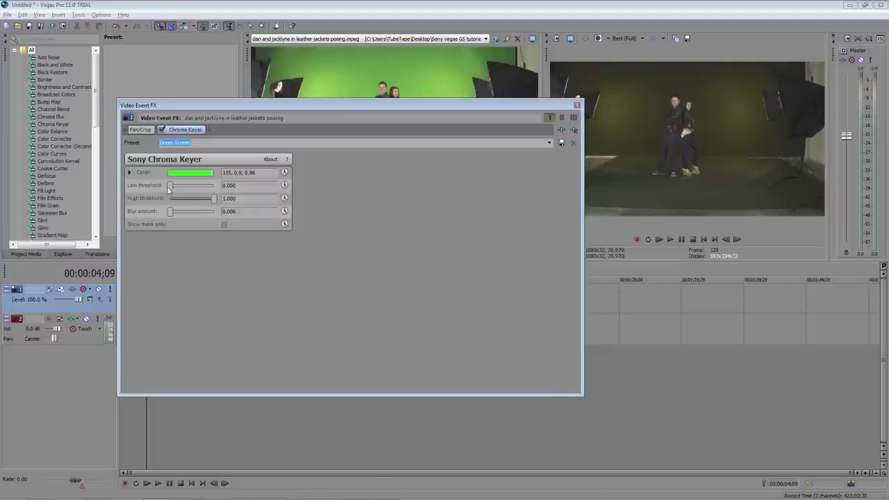
In mask-only view, raise the low threshold to 0.684 and lower the high threshold for a clean key.
click(224, 225)
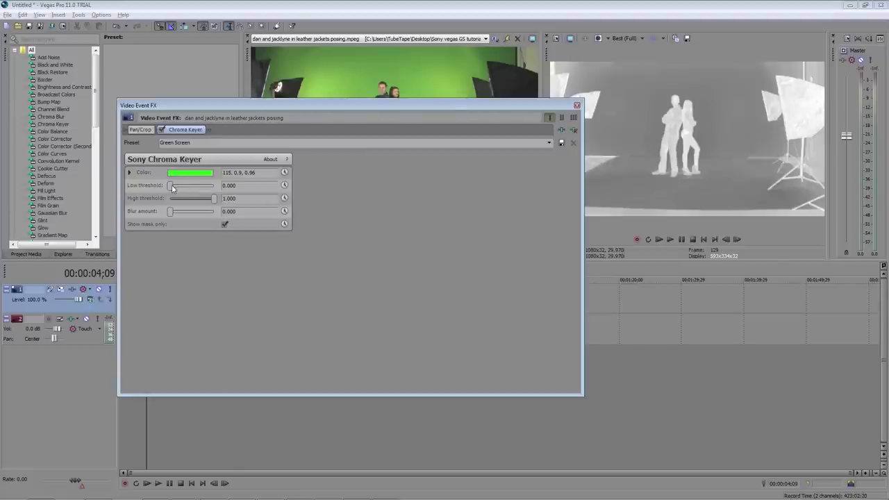
drag(170, 186, 203, 186)
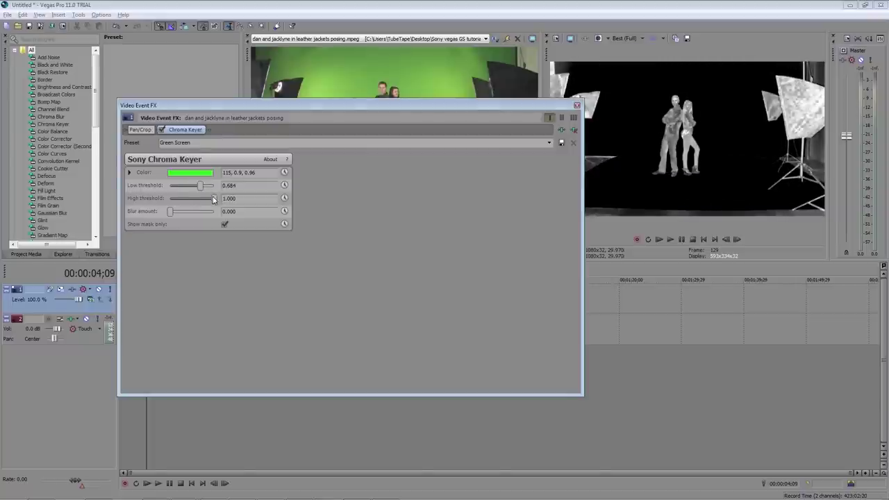
drag(214, 199, 197, 199)
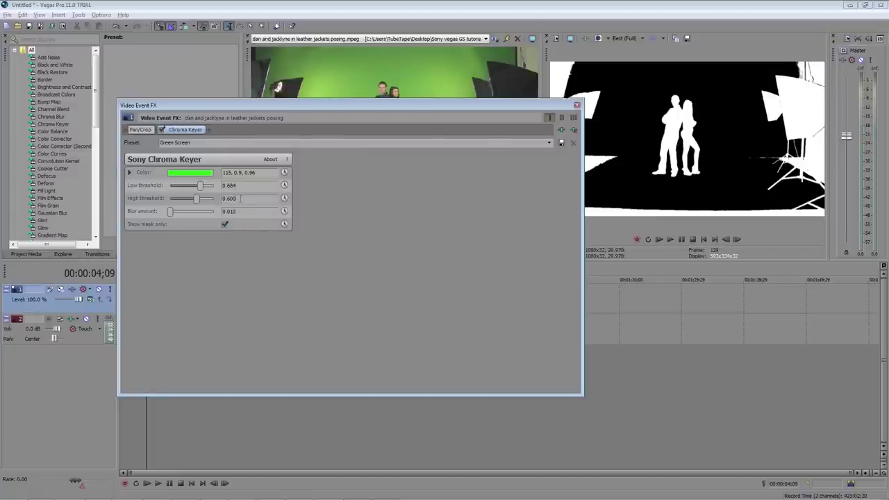
click(225, 224)
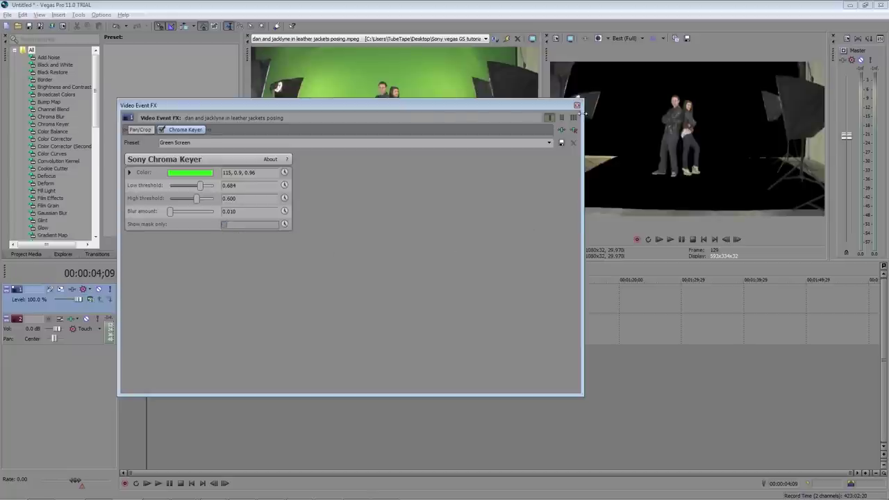
click(577, 106)
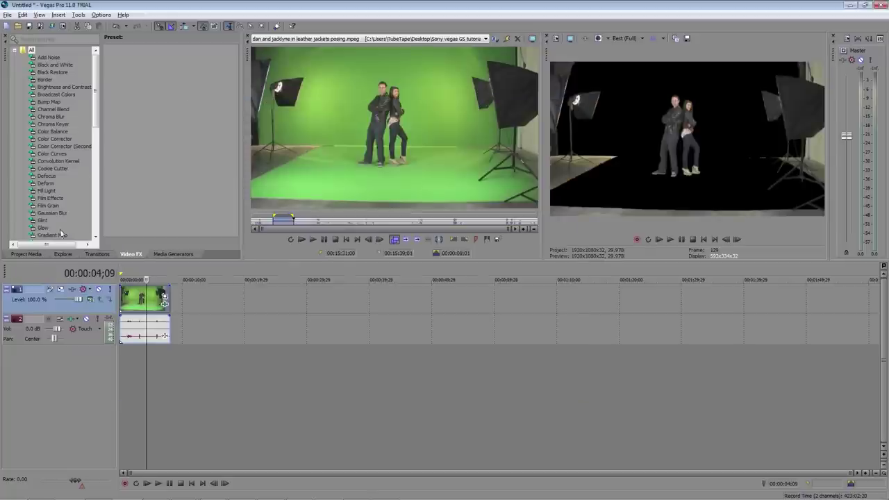
Drop sf21.jpg onto a new bottom video track beneath the couple clip.
click(25, 255)
drag(149, 72, 145, 79)
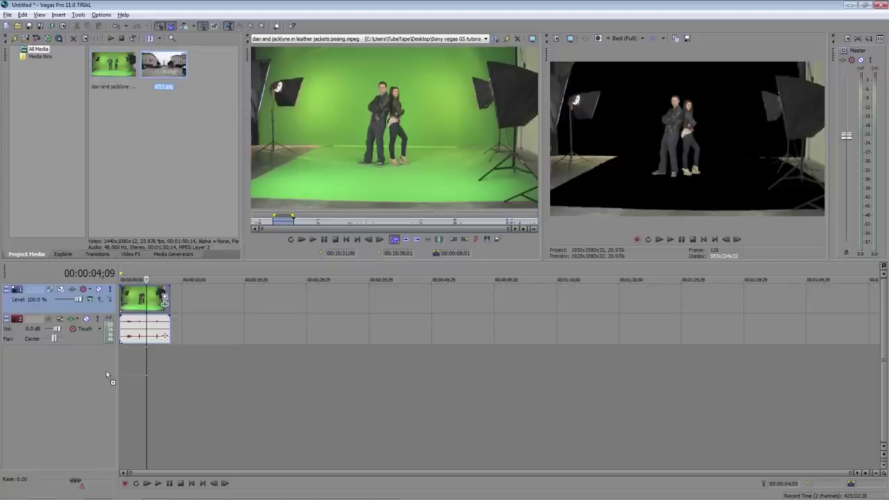
drag(108, 375, 169, 351)
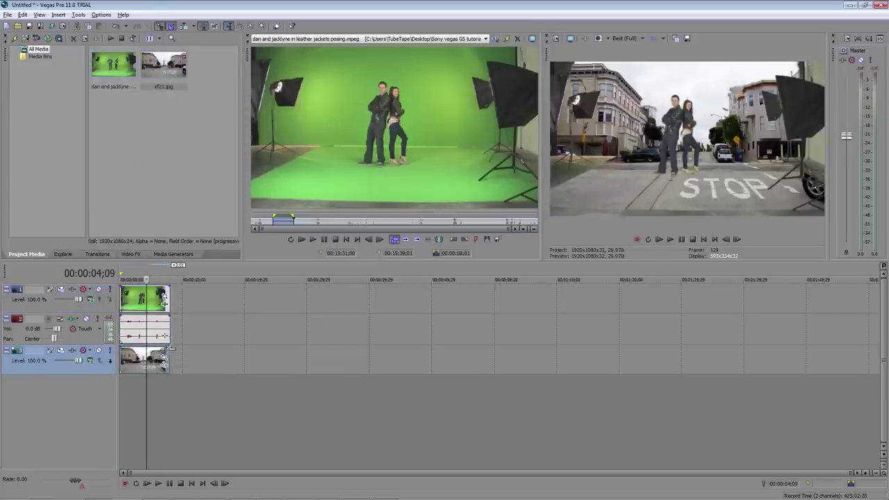
click(165, 298)
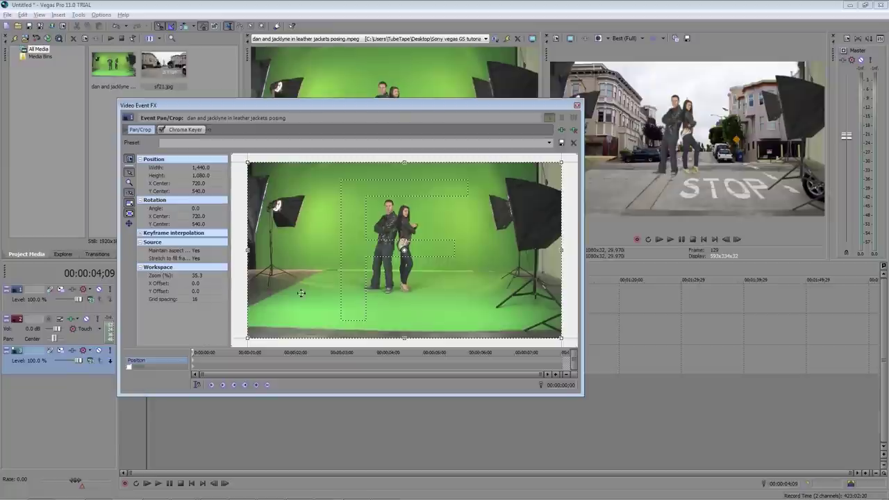
Enable the couple clip's mask and draw a closed four-point outline around the couple.
drag(359, 106, 405, 93)
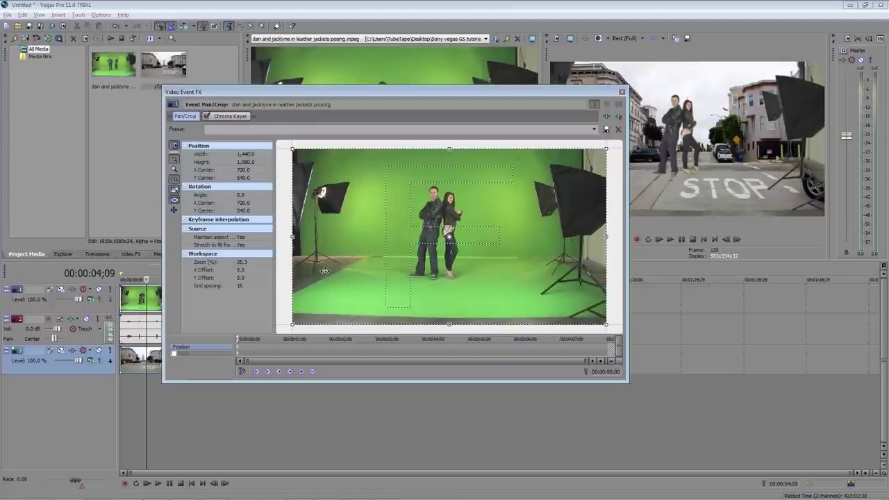
click(174, 353)
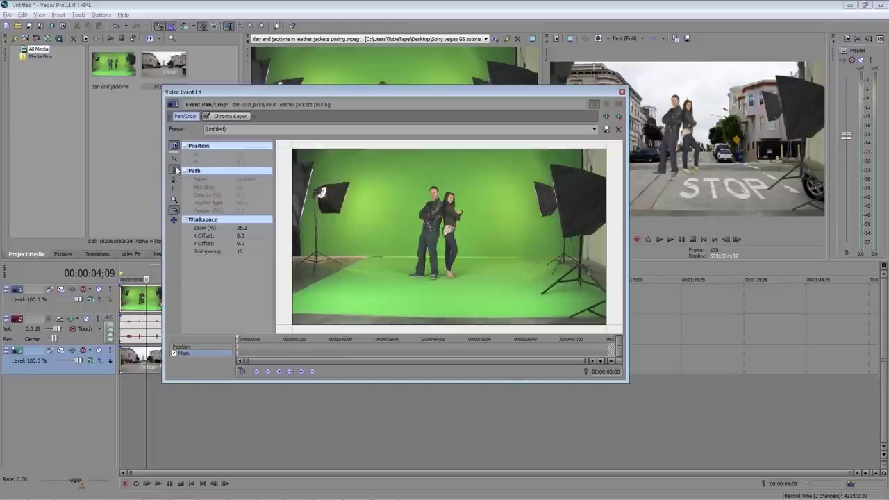
click(450, 173)
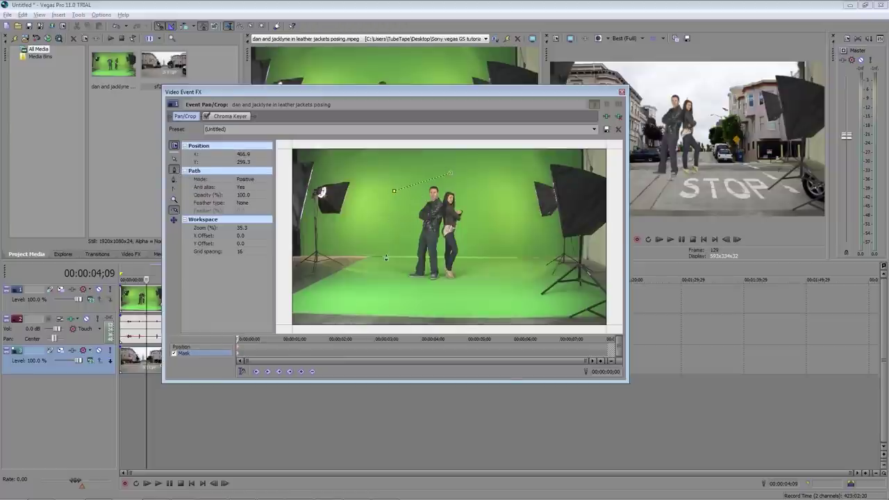
click(400, 296)
click(489, 301)
click(451, 174)
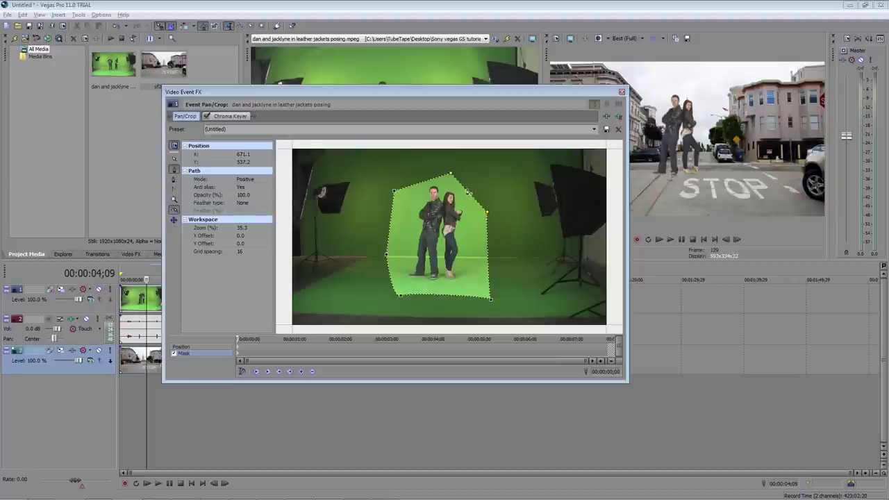
drag(509, 96, 476, 95)
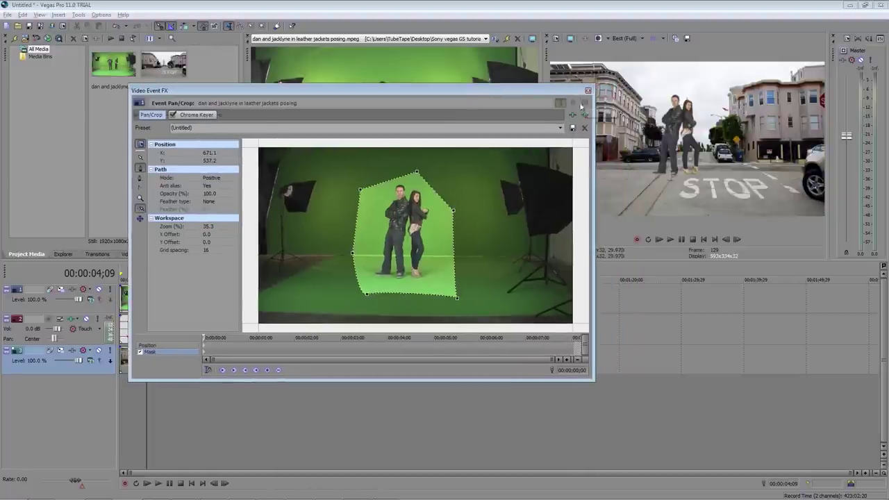
click(588, 91)
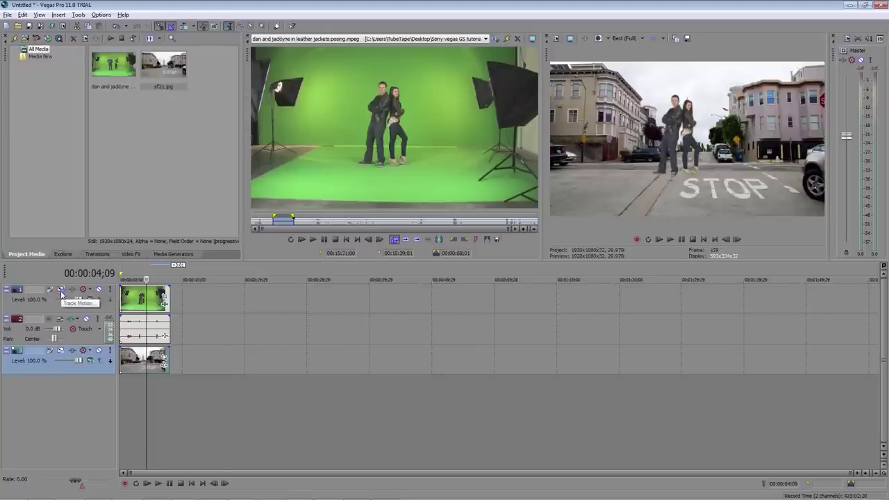
click(61, 290)
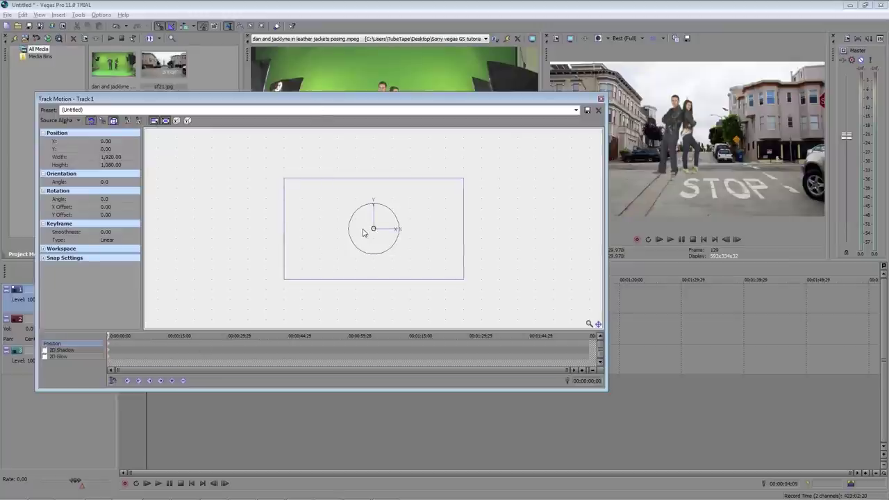
Set the couple's track width to 2450 and move them right, nudging them slightly up.
drag(363, 233, 437, 254)
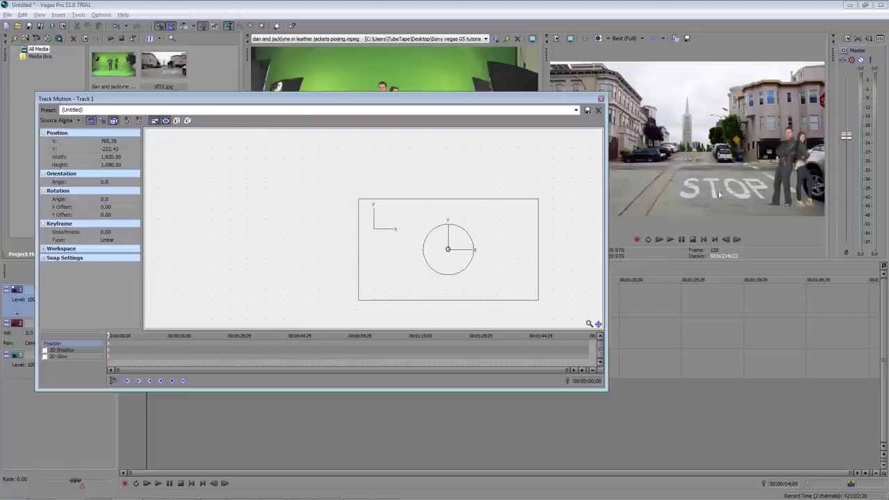
click(109, 158)
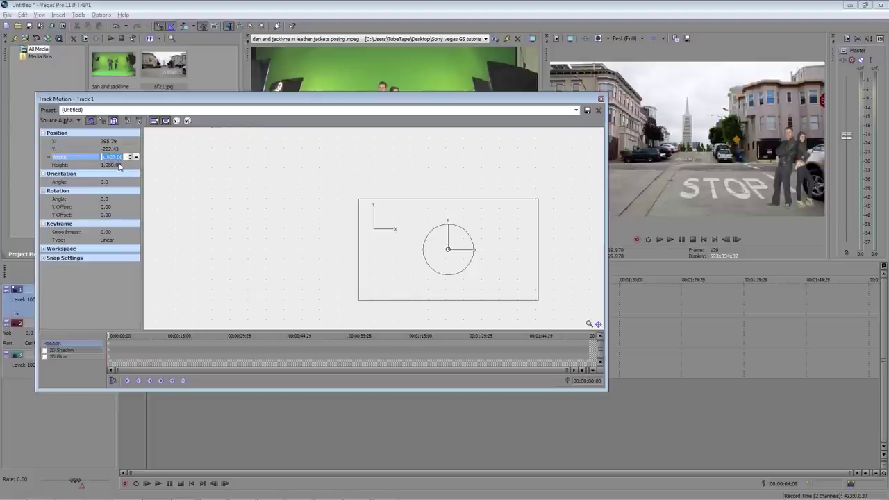
text(2450)
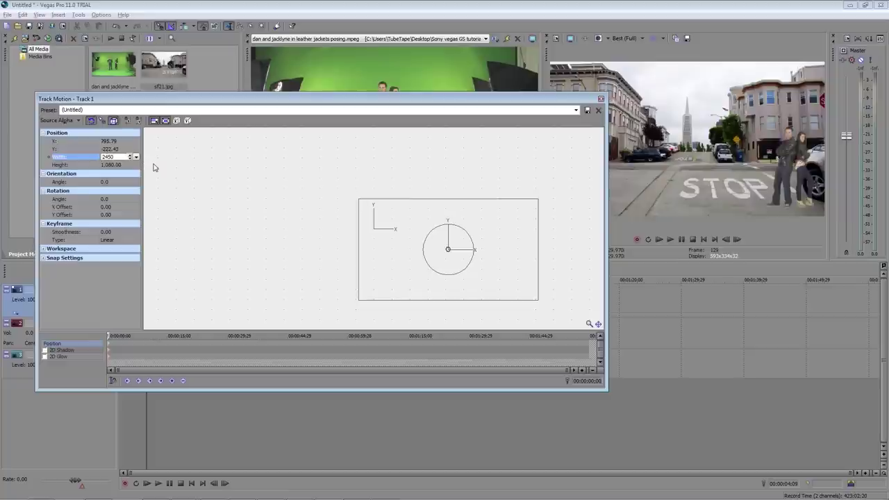
key(Return)
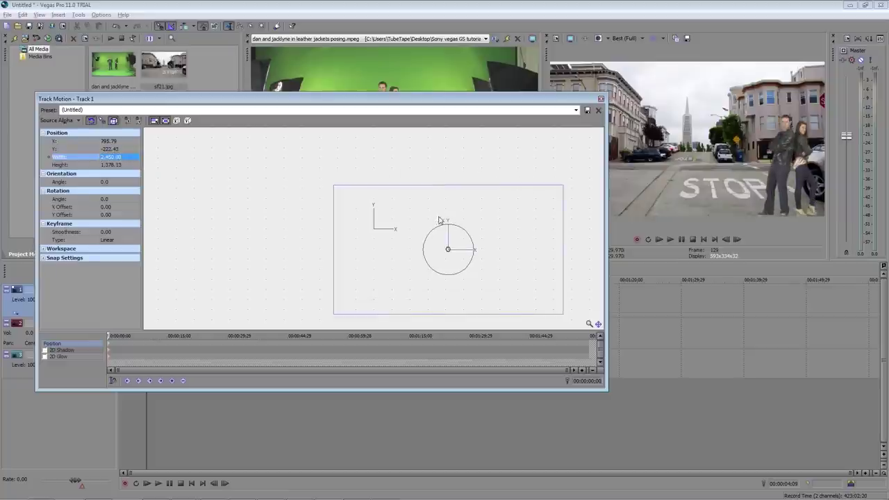
drag(448, 253, 449, 247)
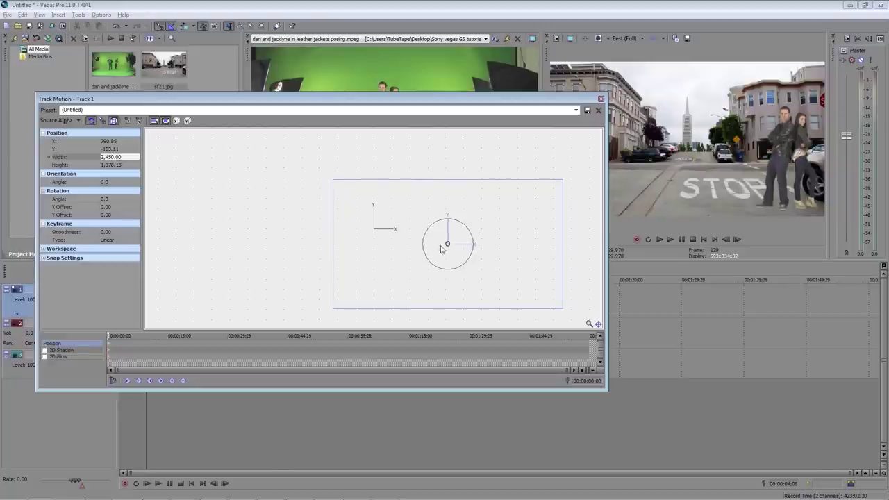
click(602, 99)
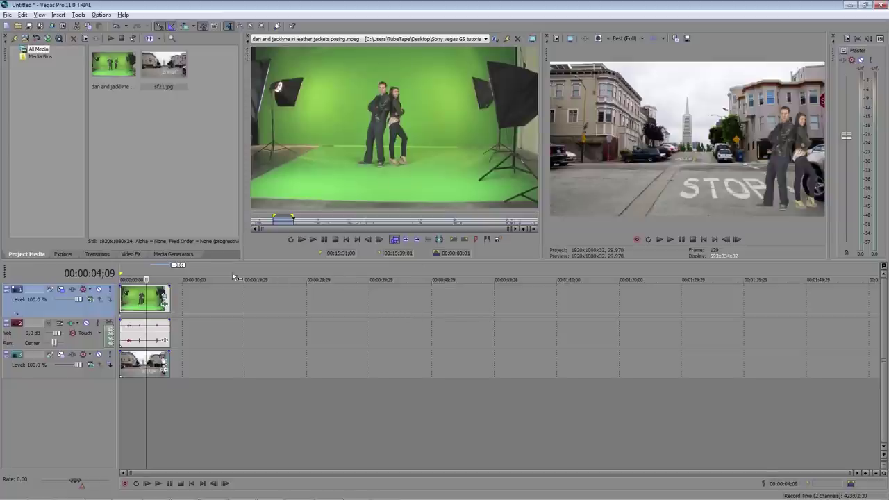
Apply Color Curves to the couple clip and bend the curve into an S shape.
click(130, 254)
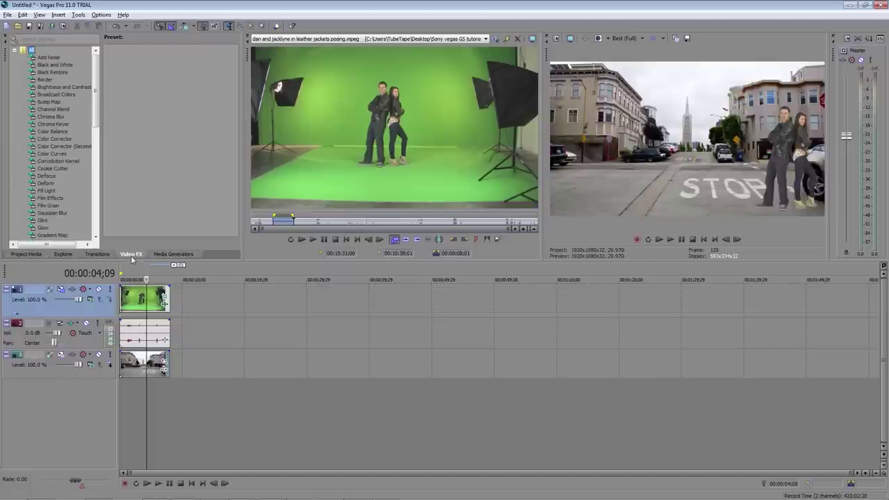
click(32, 154)
drag(32, 155, 138, 302)
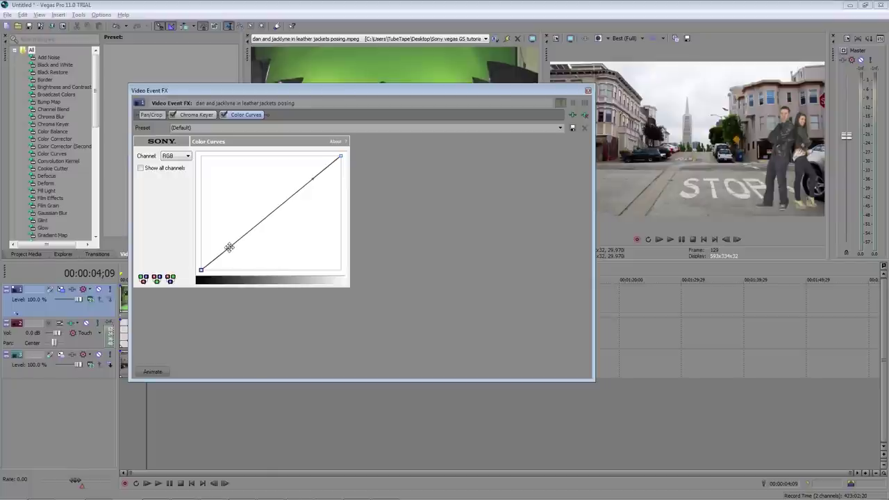
drag(229, 247, 236, 261)
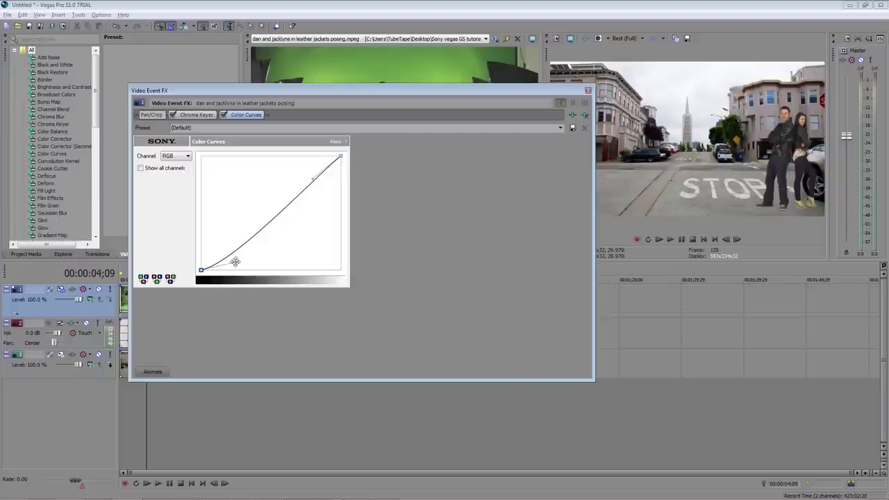
click(312, 179)
drag(312, 179, 307, 160)
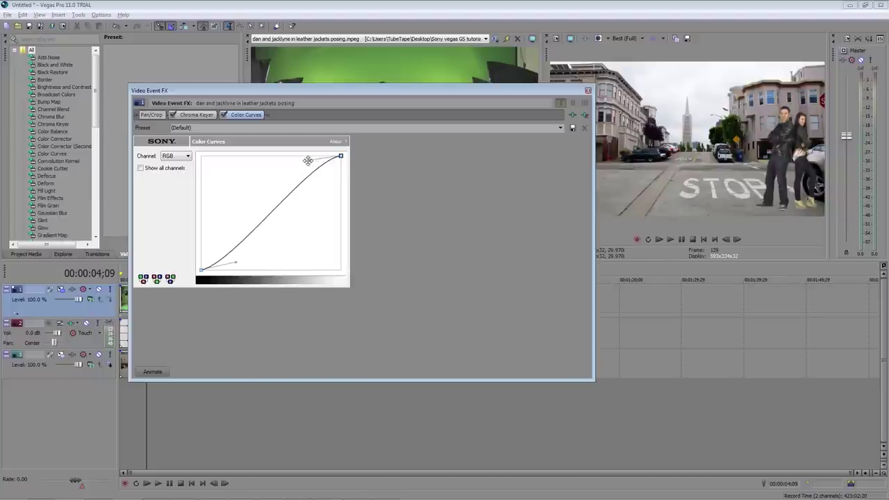
drag(236, 258, 236, 270)
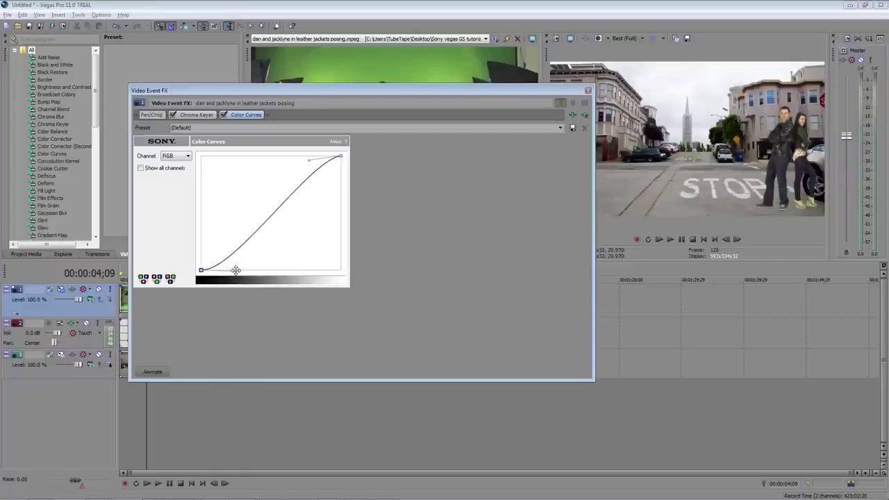
Toggle Color Curves off and on twice to compare, then close the effects window.
click(223, 116)
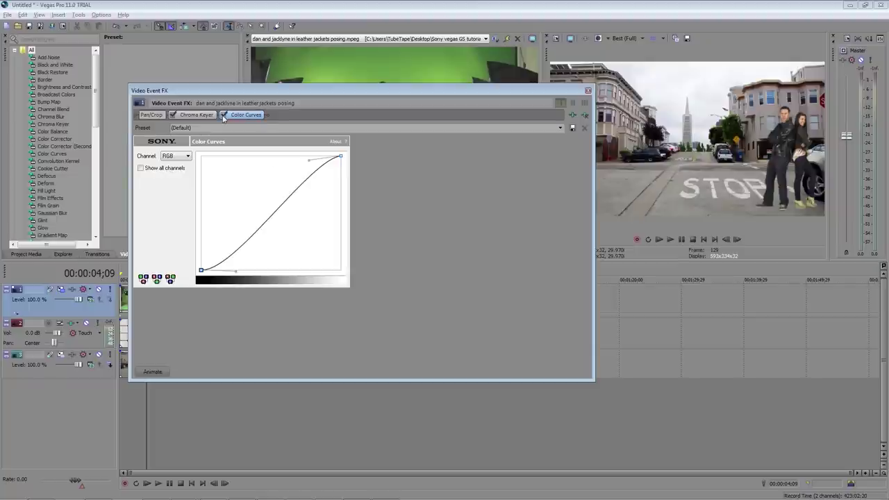
click(223, 115)
click(223, 115)
click(223, 115)
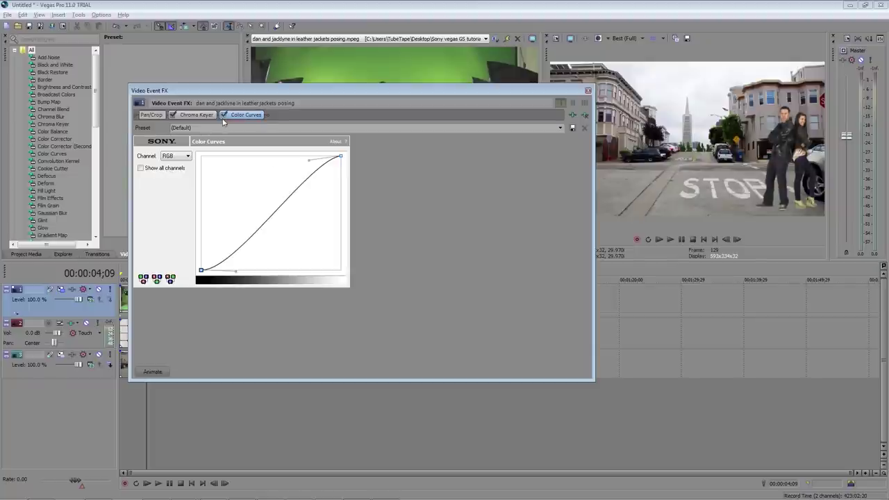
click(587, 90)
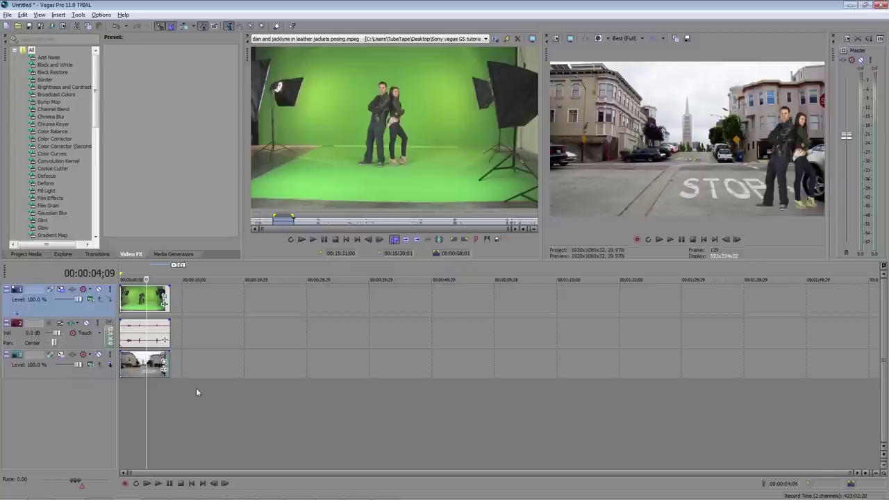
Add a new video track above the street photo track and place a second sf21.jpg on it.
right_click(48, 417)
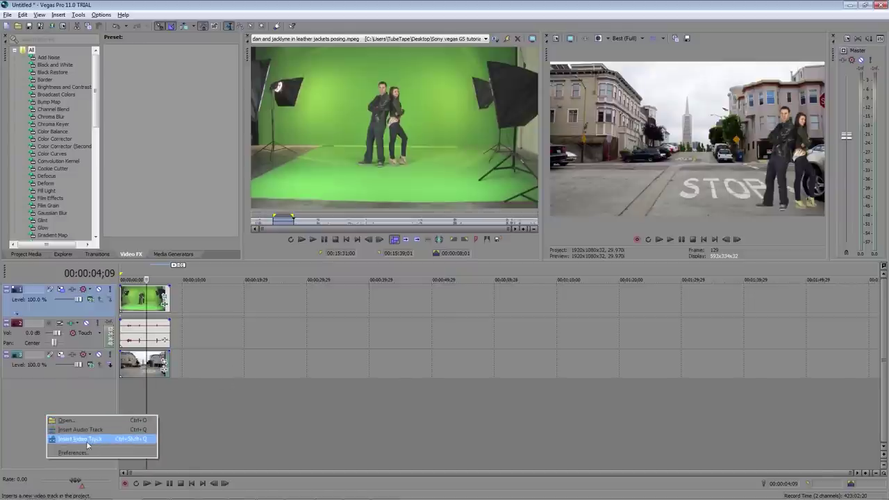
click(70, 442)
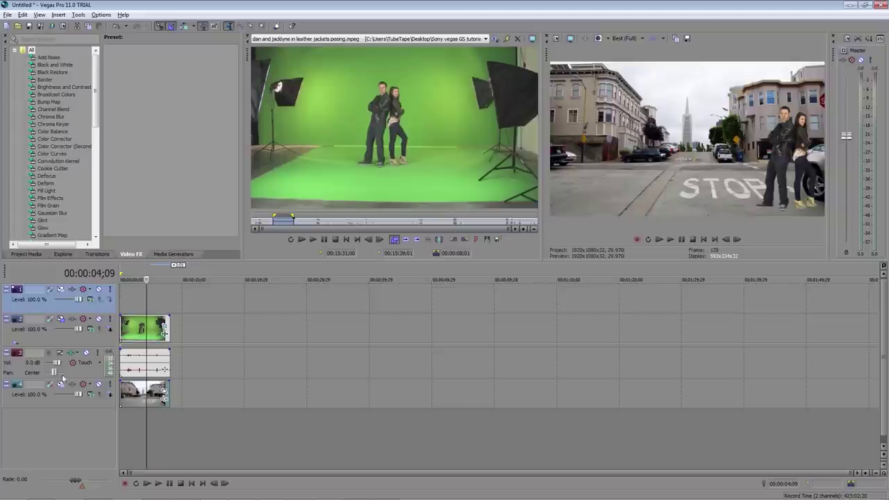
drag(61, 339, 62, 372)
click(26, 254)
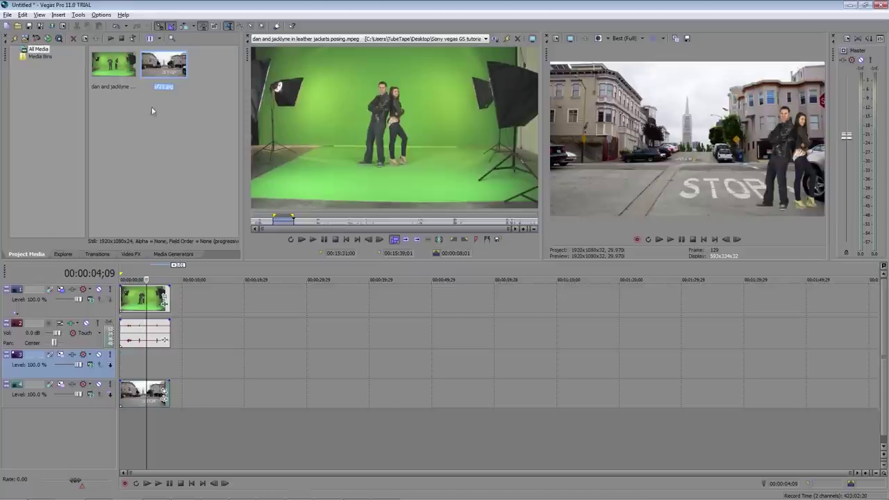
drag(172, 68, 170, 363)
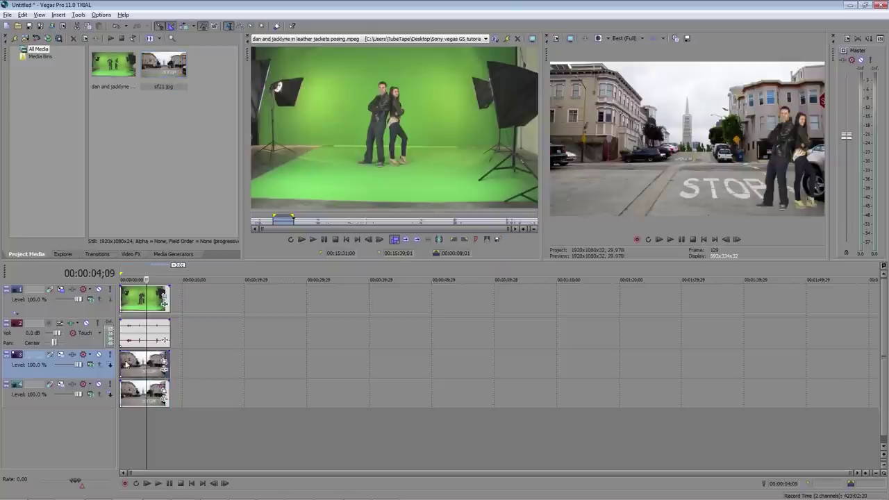
click(164, 362)
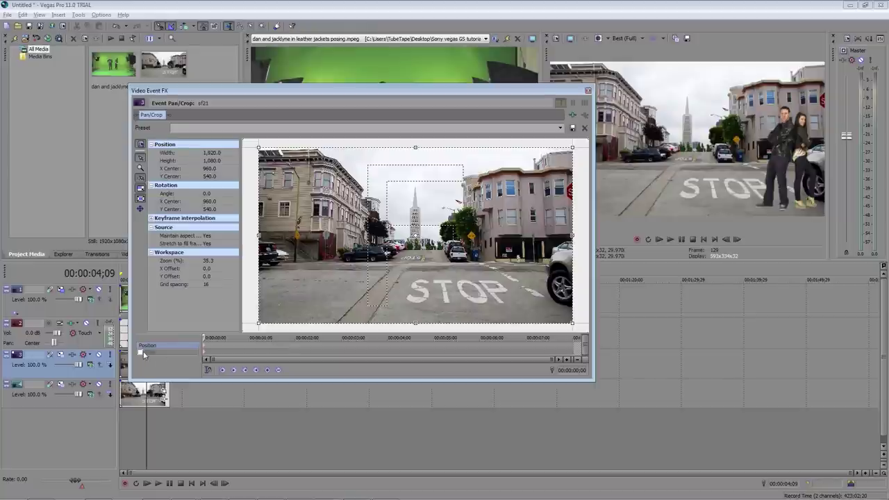
Enable masking on the street photo and draw a four-point polygon on the road right of STOP.
click(140, 353)
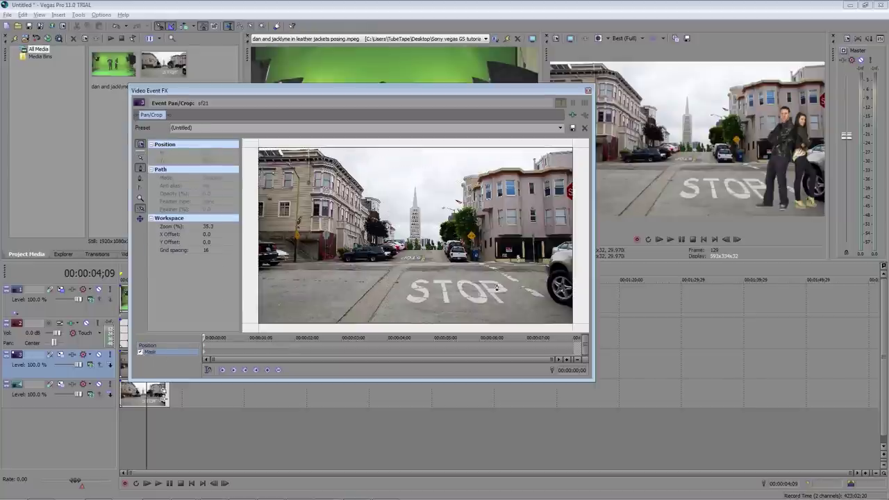
click(487, 313)
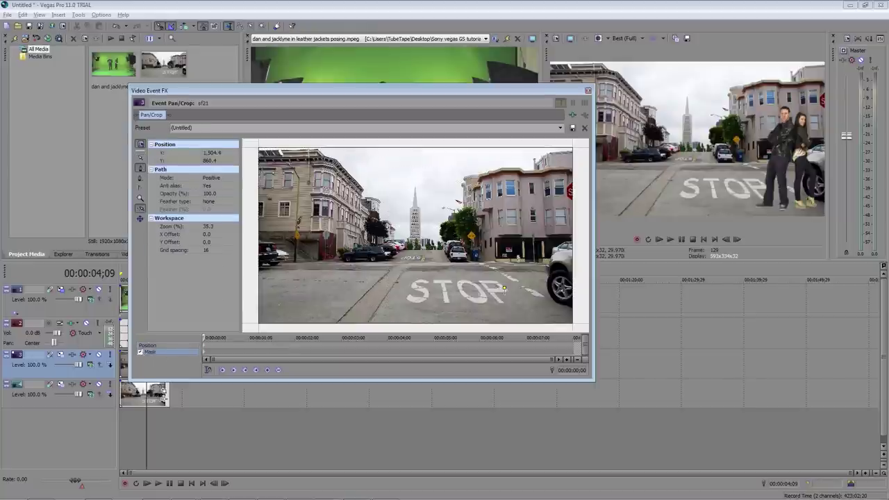
click(542, 324)
click(543, 298)
double_click(505, 289)
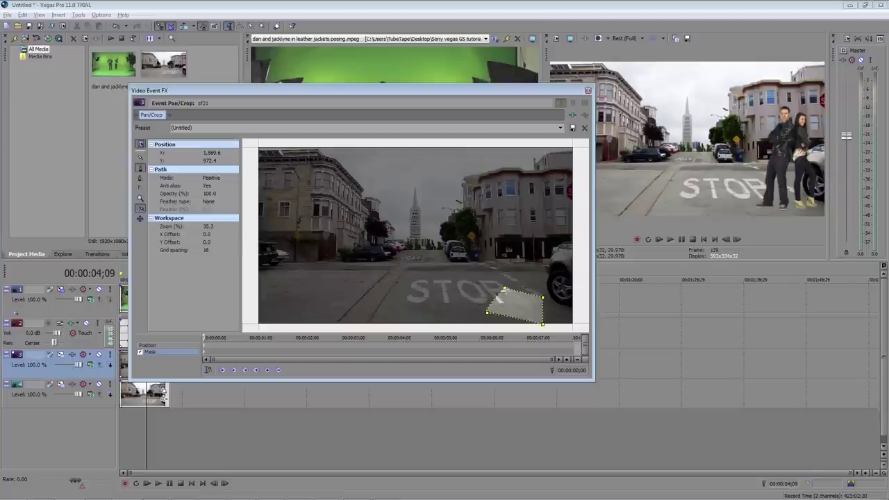
Set the mask feather type to Both with an 11% feather.
click(213, 202)
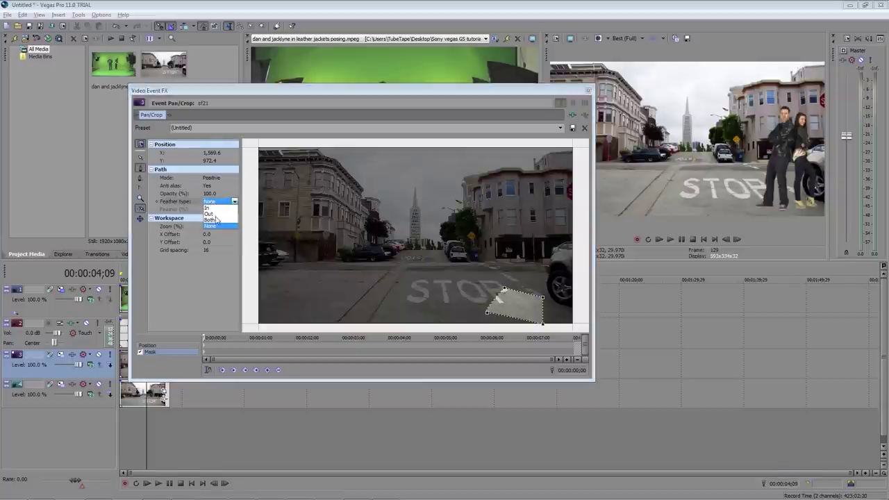
click(215, 227)
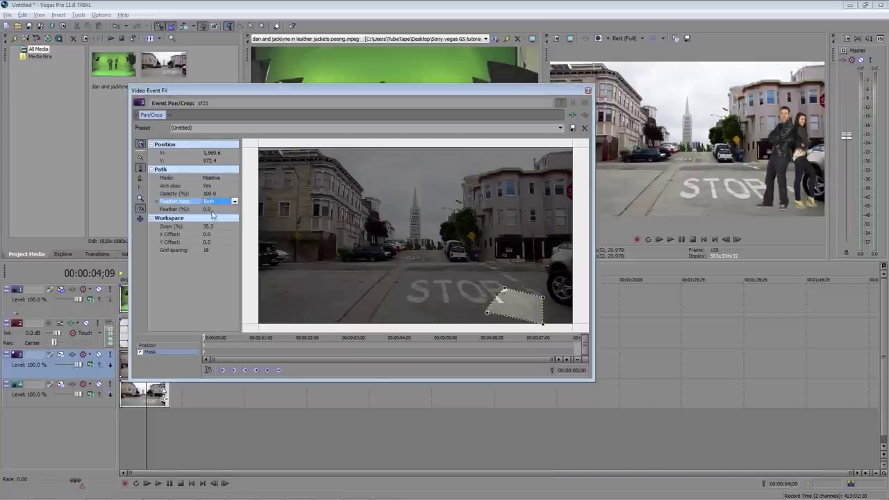
click(214, 209)
text(11)
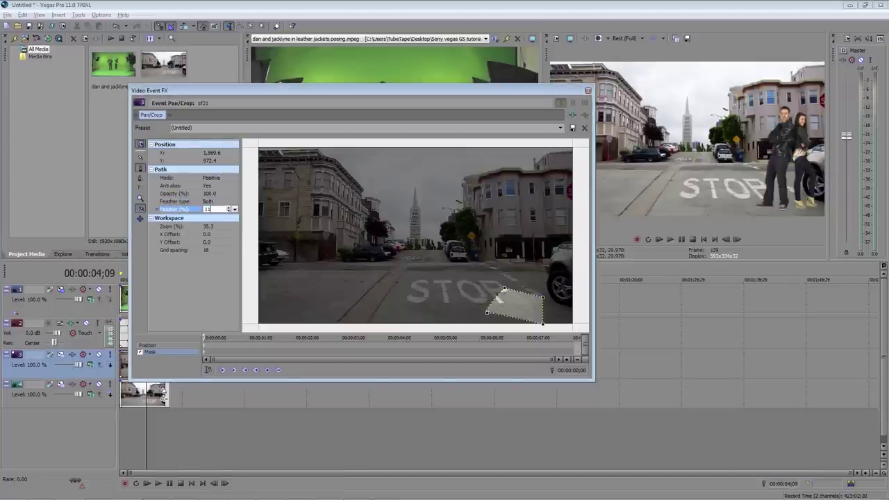
key(Return)
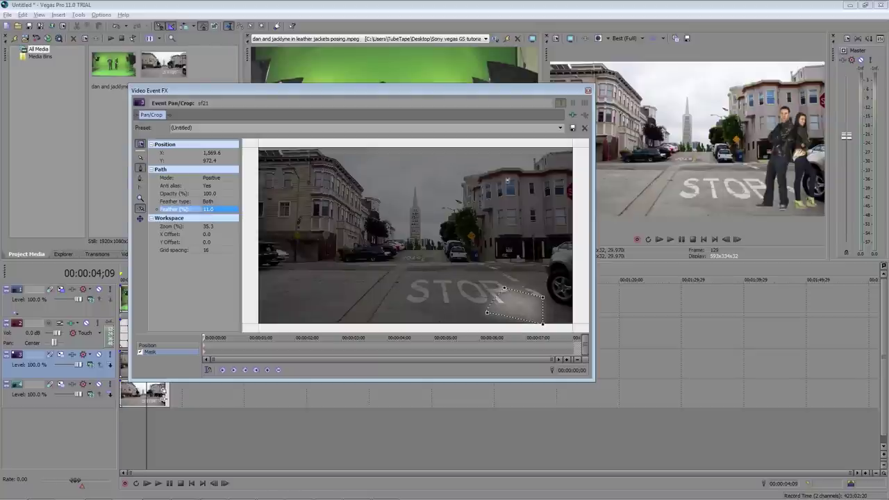
Apply Color Curves to the track 3 street clip and pull the curve down to darken it.
click(587, 91)
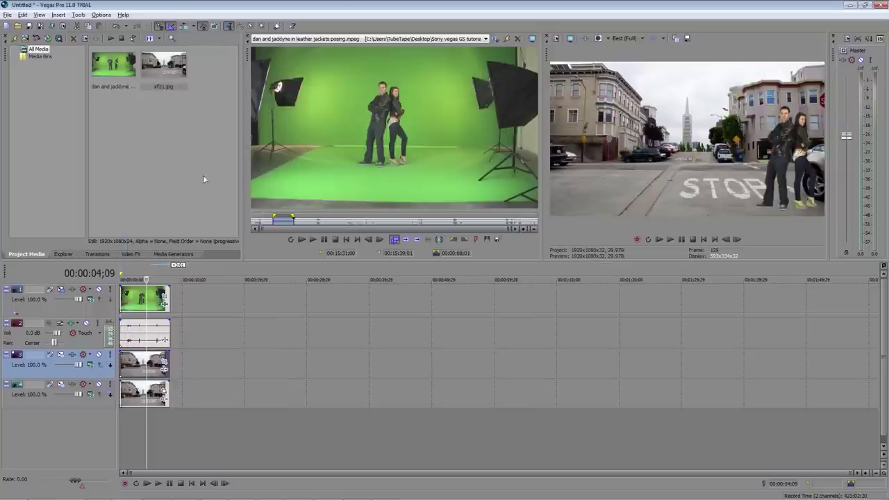
click(131, 254)
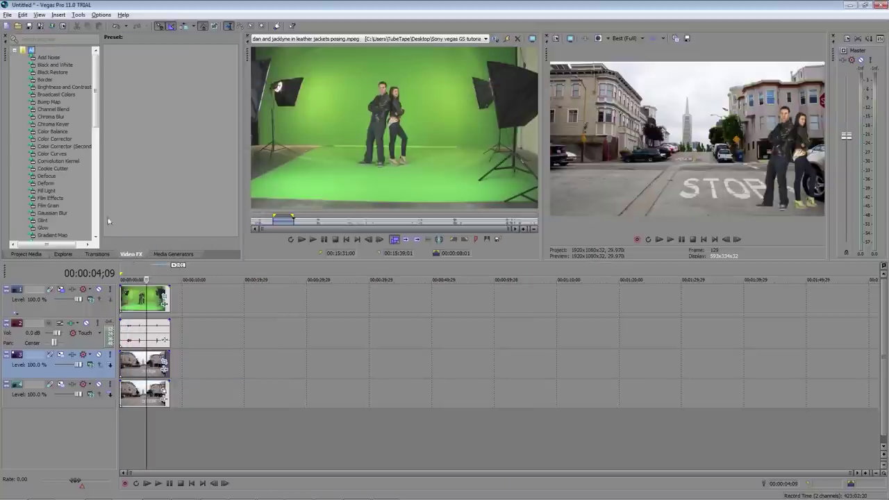
drag(47, 158, 151, 370)
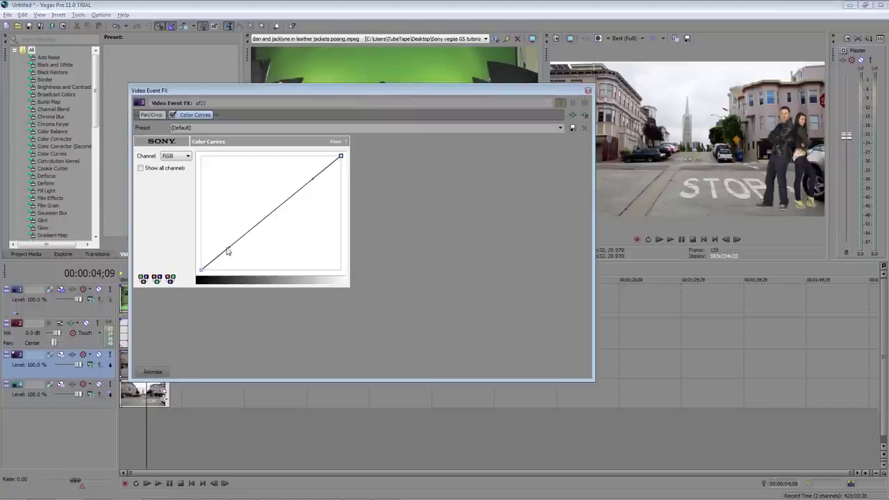
drag(229, 248, 210, 276)
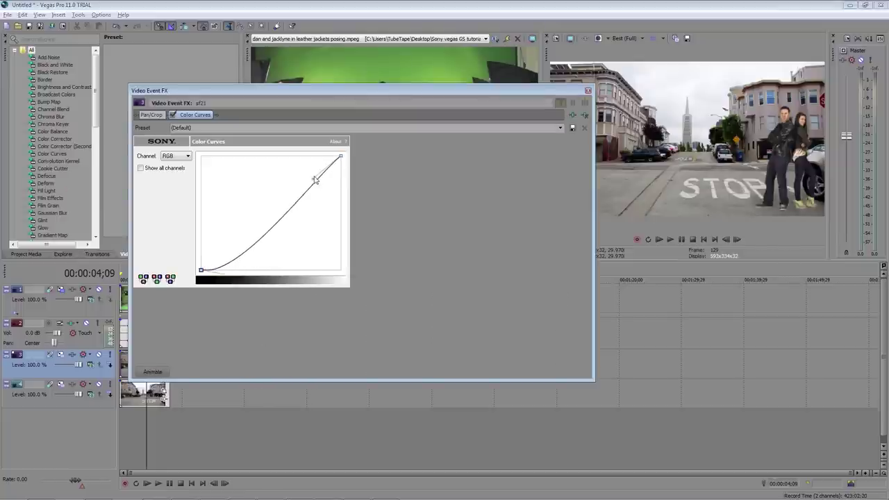
drag(314, 179, 350, 234)
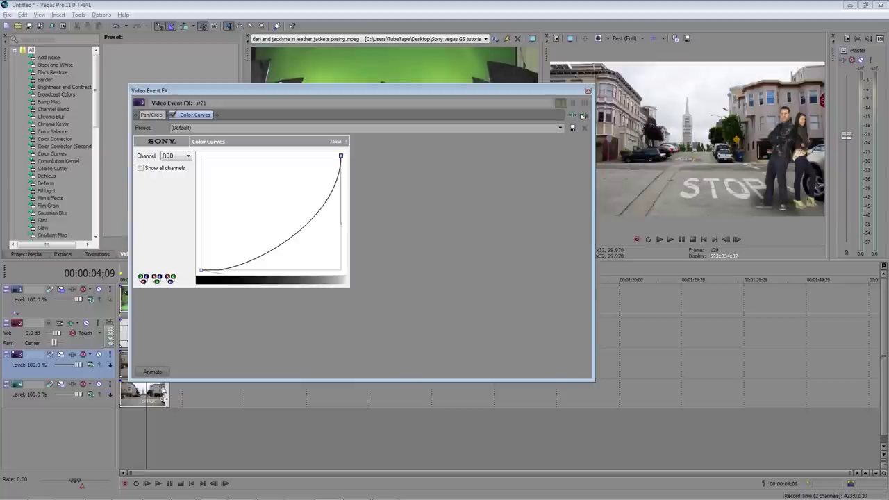
click(588, 90)
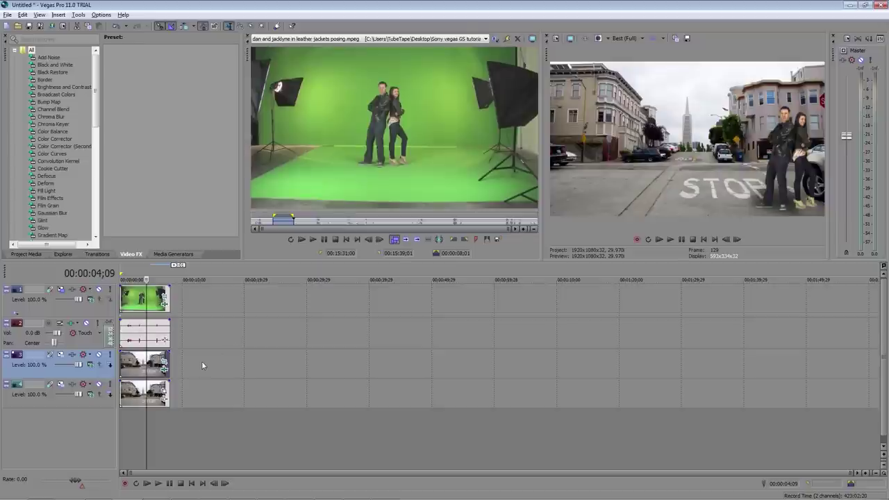
Insert a new video track at the top and apply Film Effects to it as a track effect.
right_click(83, 423)
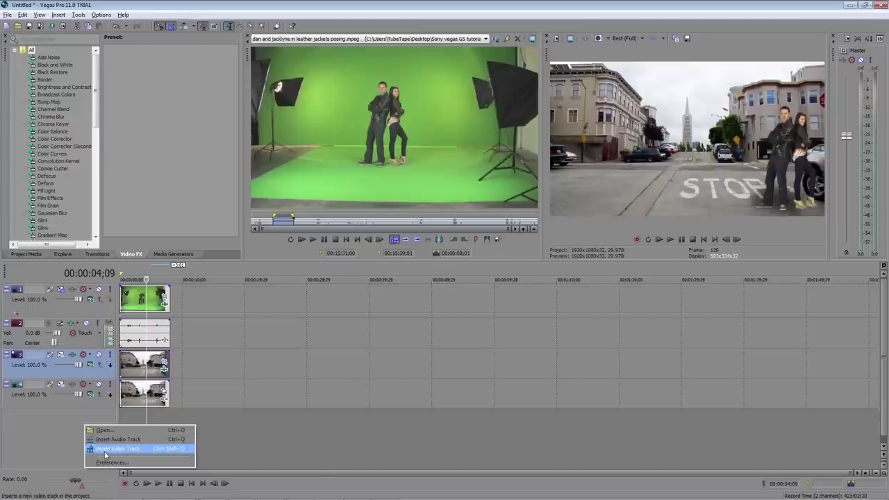
click(106, 448)
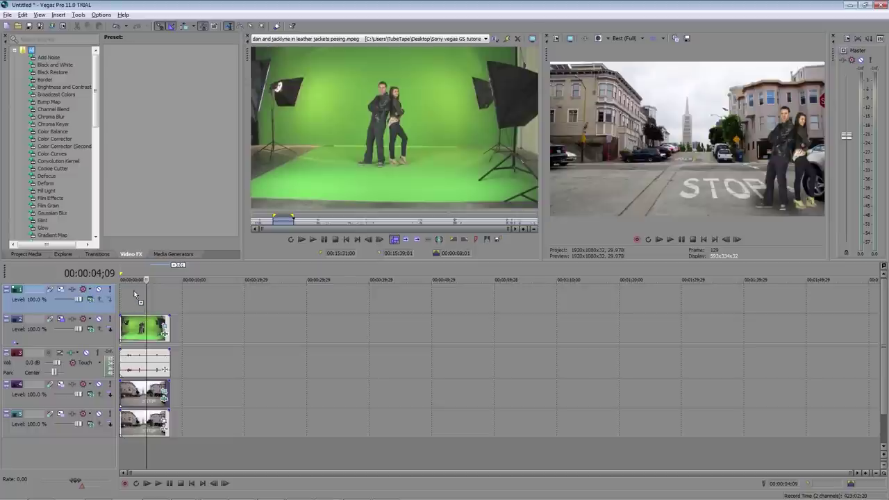
drag(135, 298, 135, 297)
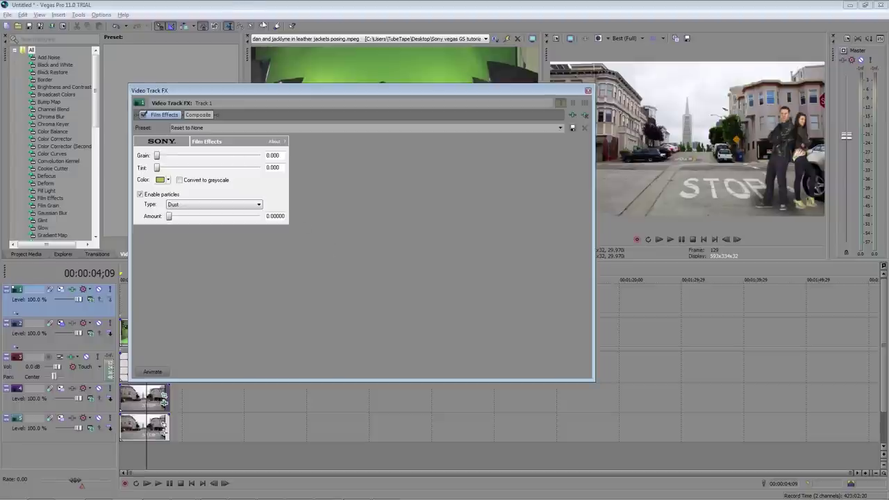
Move Film Effects after Composite in the track chain and choose the Very Old Film preset.
drag(321, 91, 324, 89)
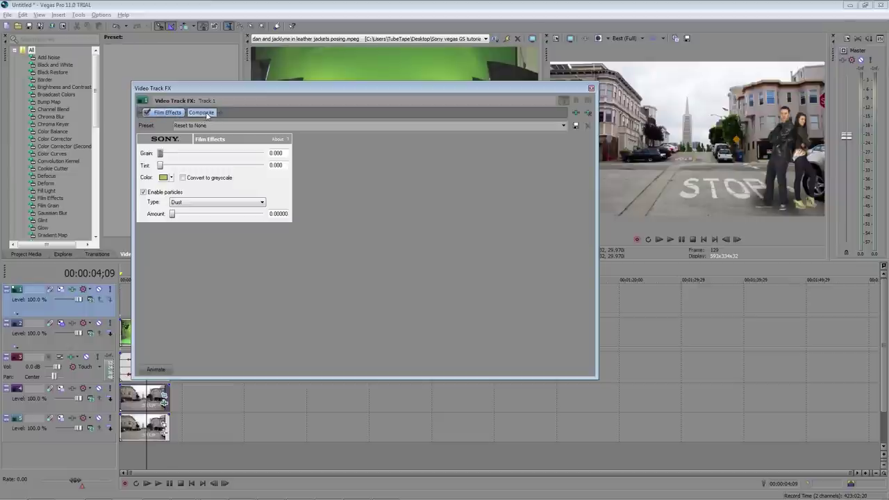
drag(145, 113, 205, 113)
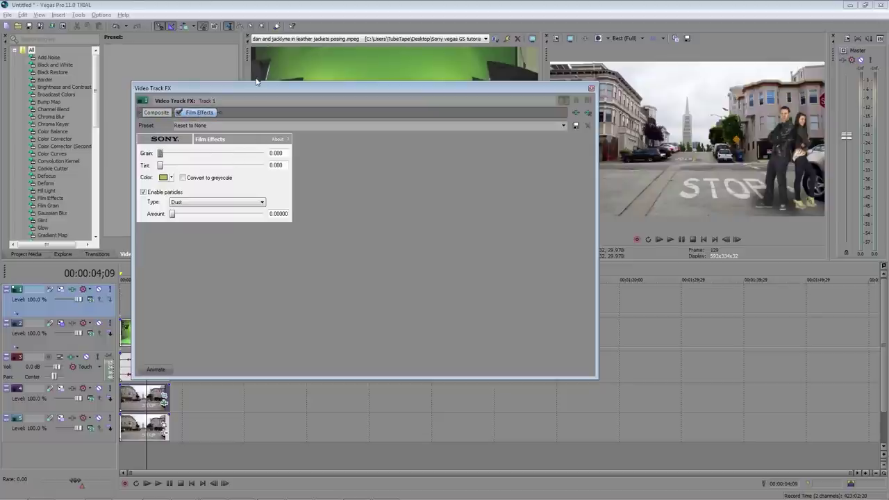
drag(256, 82, 277, 75)
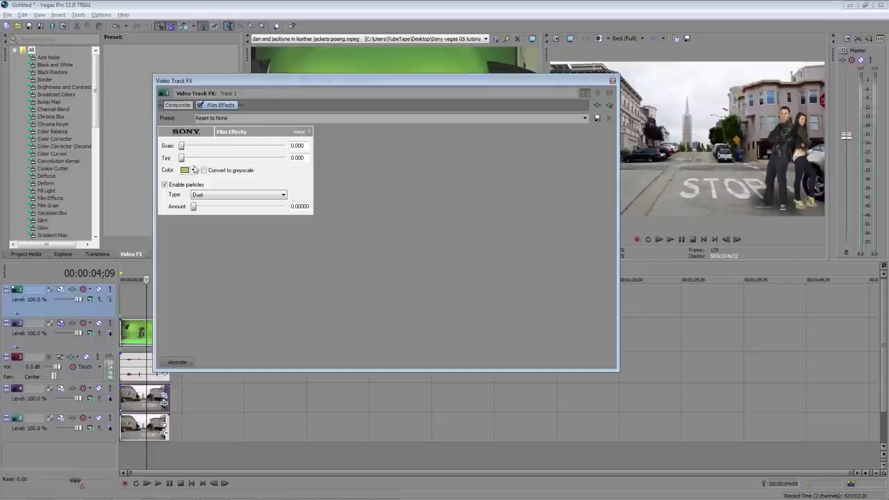
click(586, 122)
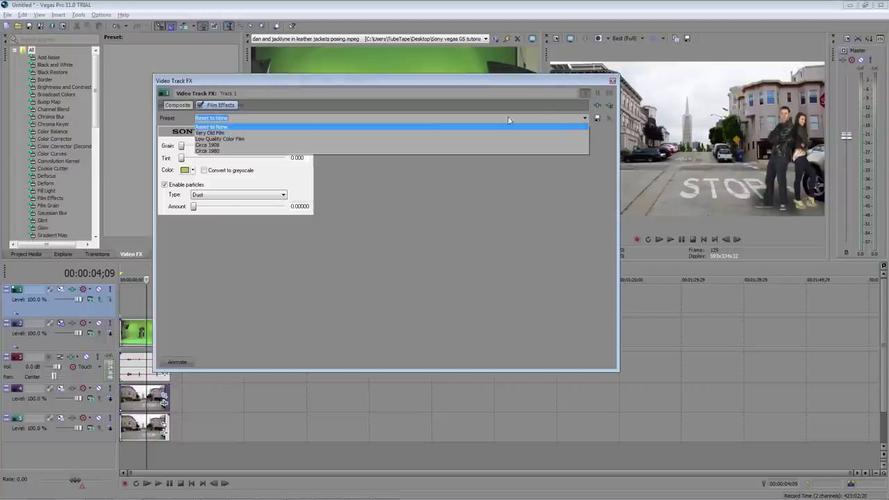
click(225, 135)
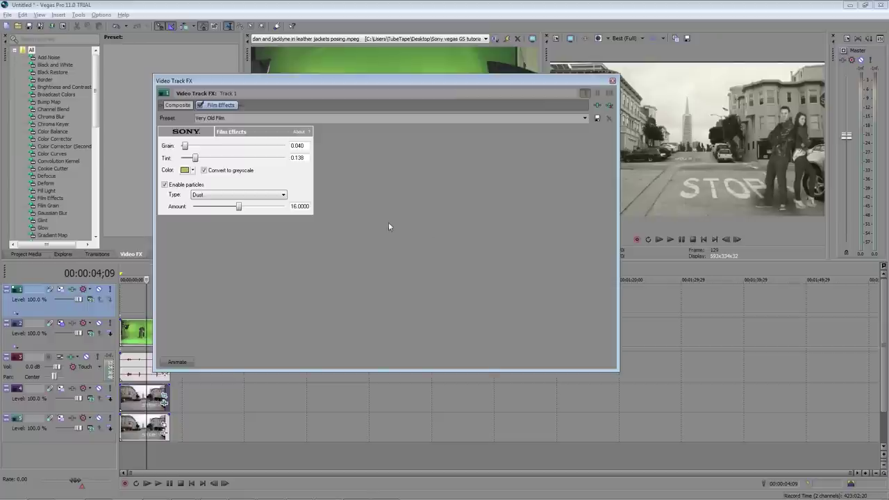
Play the greyscale couple-on-STOP-street composite, then replay it in the floating Video Preview window.
click(613, 81)
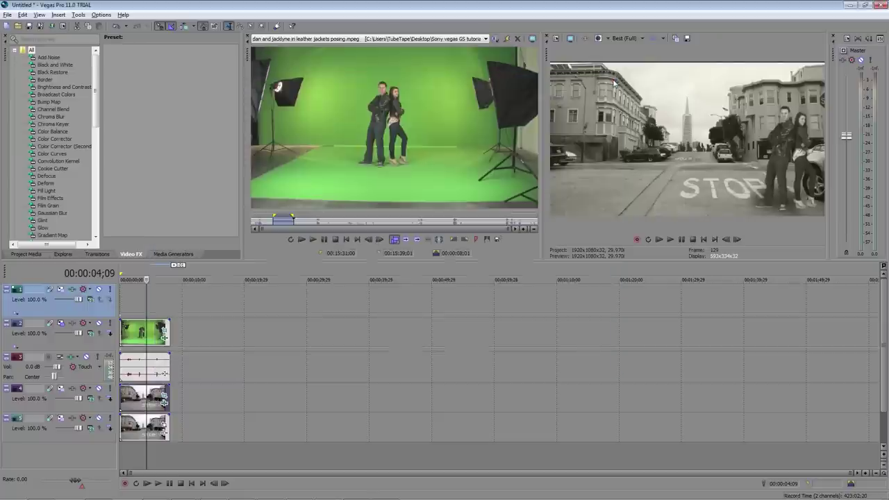
key(space)
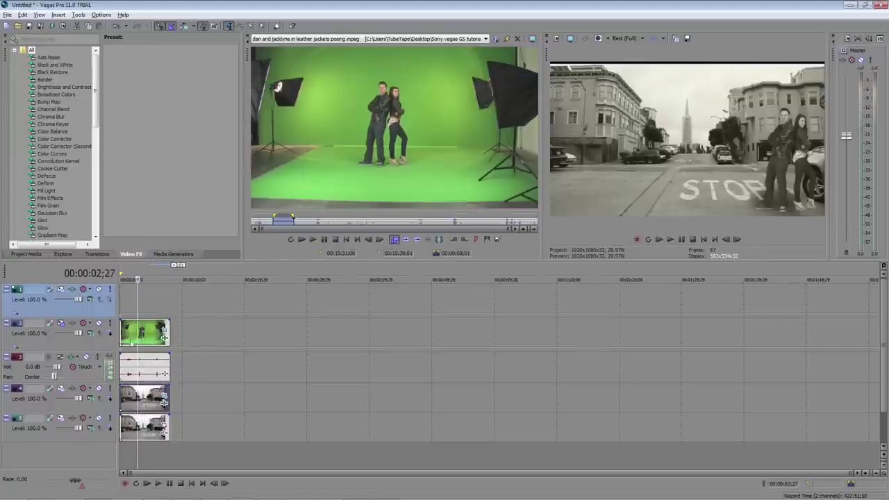
key(space)
key(space)
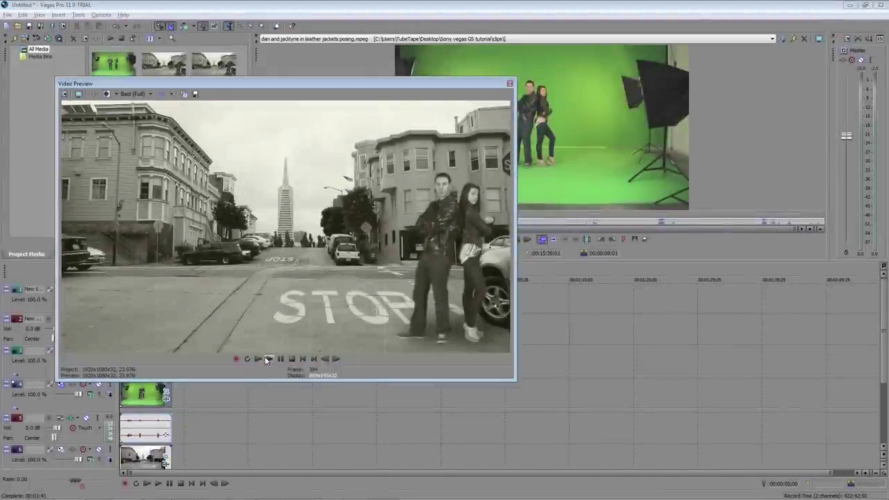
click(268, 359)
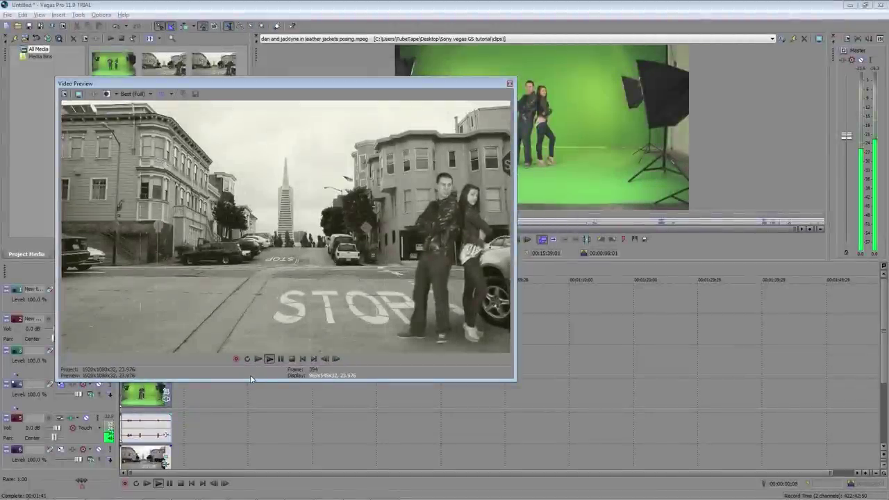